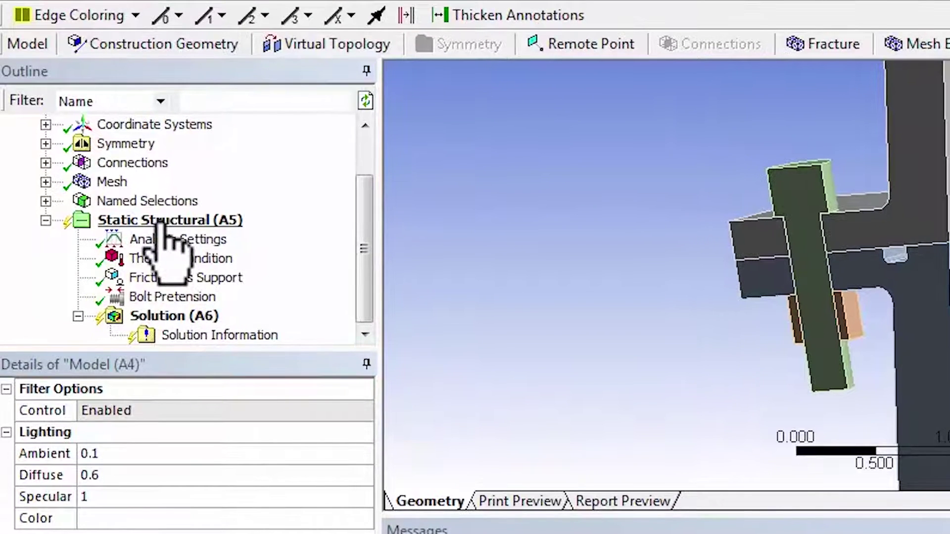
Add a Pressure load to the Static Structural (A5) analysis.
{"action": "left_click", "coordinate": [163, 222]}
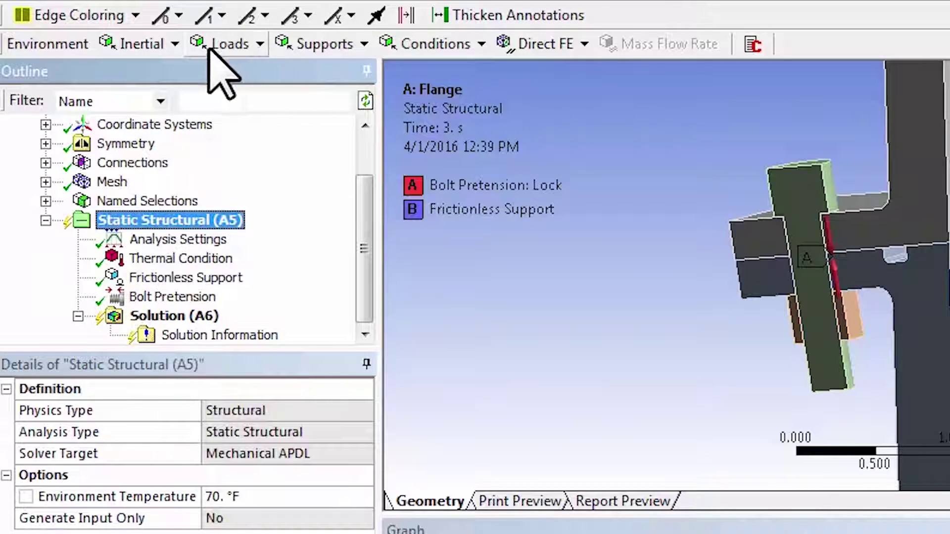
{"action": "left_click", "coordinate": [249, 45]}
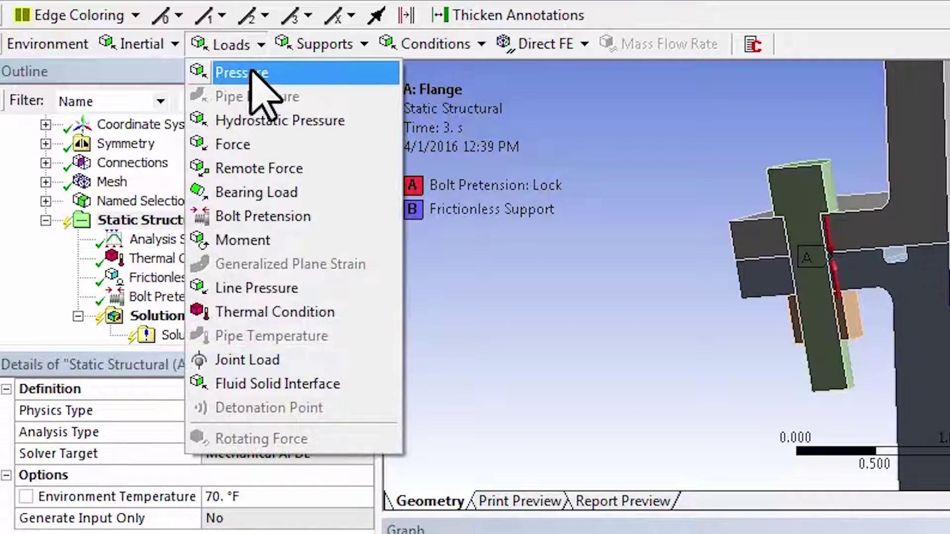
{"action": "left_click", "coordinate": [252, 73]}
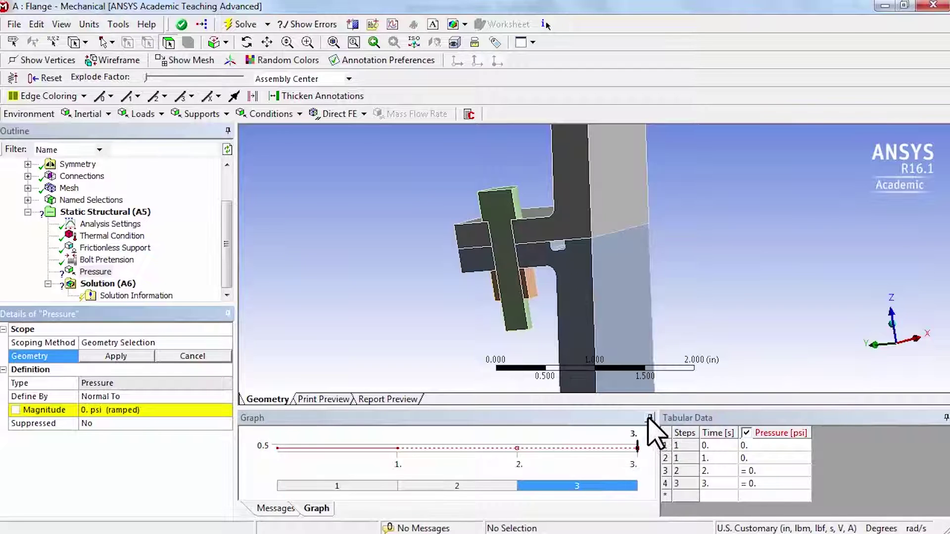
Unpin the Graph and Tabular Data panels, orbit toward the flange, and enable face selection.
{"action": "left_click", "coordinate": [650, 417]}
{"action": "left_click", "coordinate": [930, 417]}
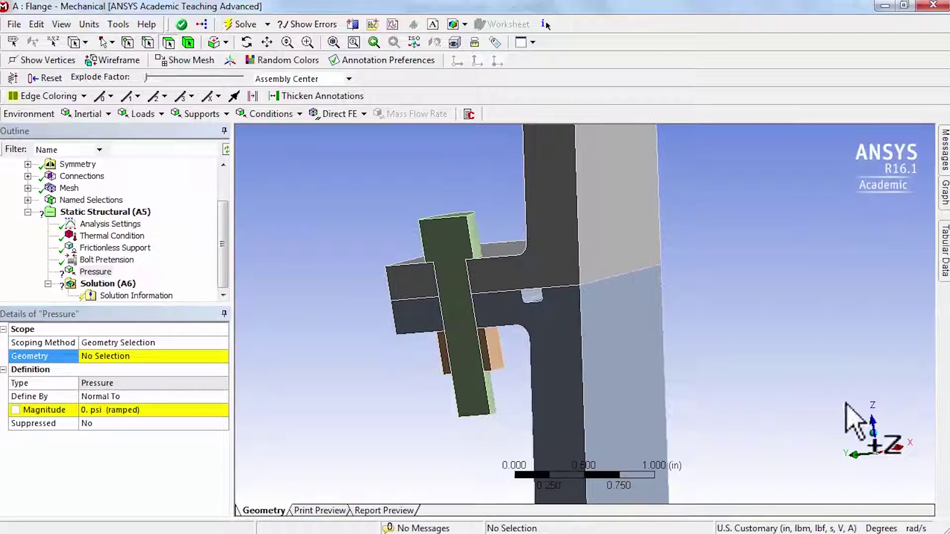
{"action": "mouse_move", "coordinate": [598, 377]}
{"action": "middle_mouse_down"}
{"action": "mouse_move", "coordinate": [612, 354]}
{"action": "mouse_move", "coordinate": [610, 386]}
{"action": "middle_mouse_up"}
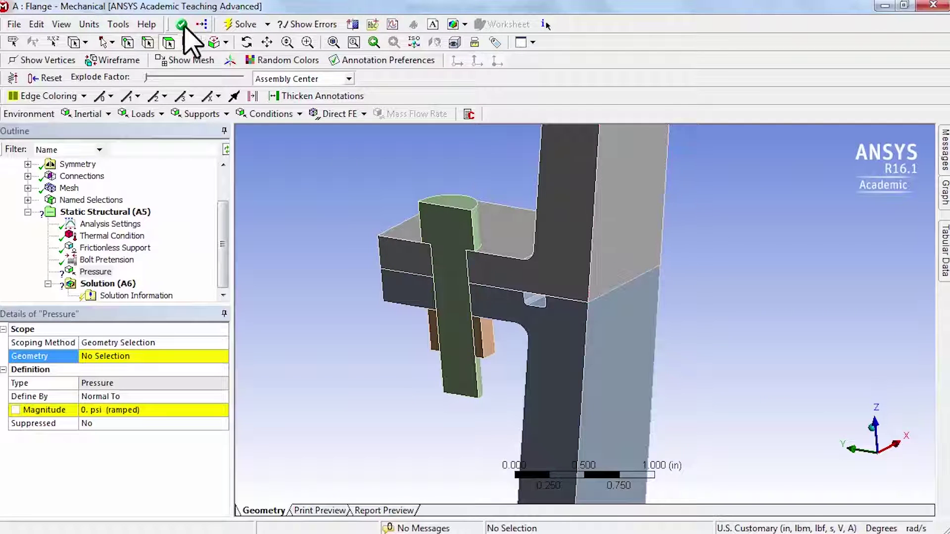
{"action": "left_click", "coordinate": [170, 43]}
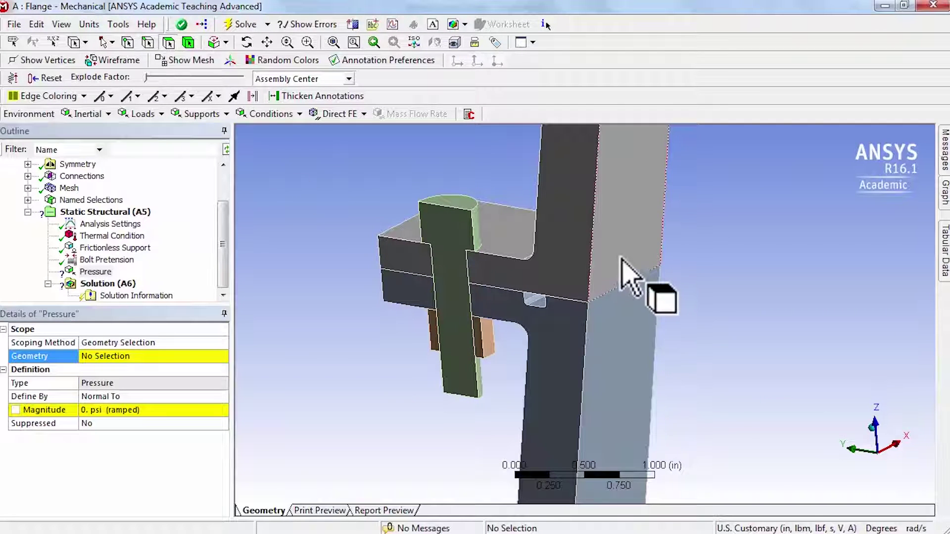
Scope the pressure to the tall outer flange face and its adjoining lower face.
{"action": "left_click", "coordinate": [621, 256]}
{"action": "left_click", "coordinate": [623, 328], "text": "ctrl"}
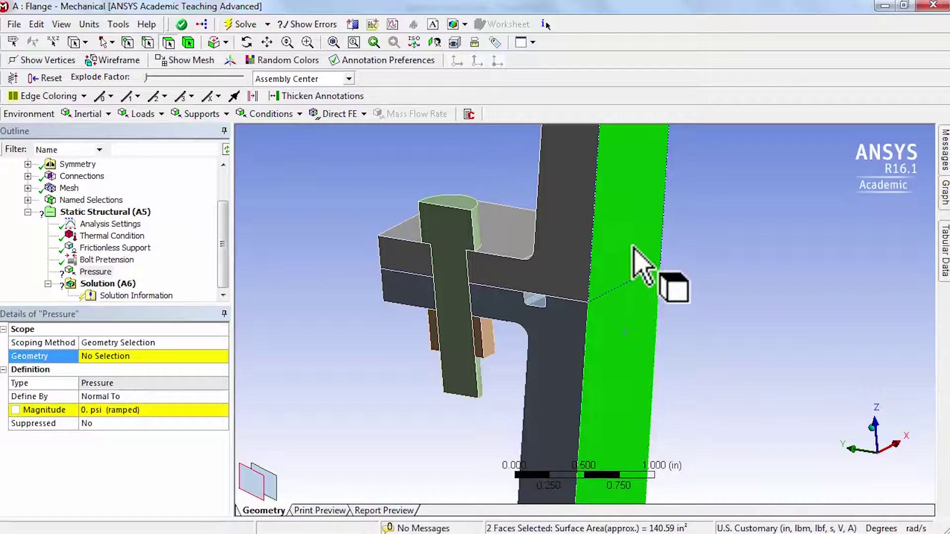
{"action": "left_click", "coordinate": [135, 356]}
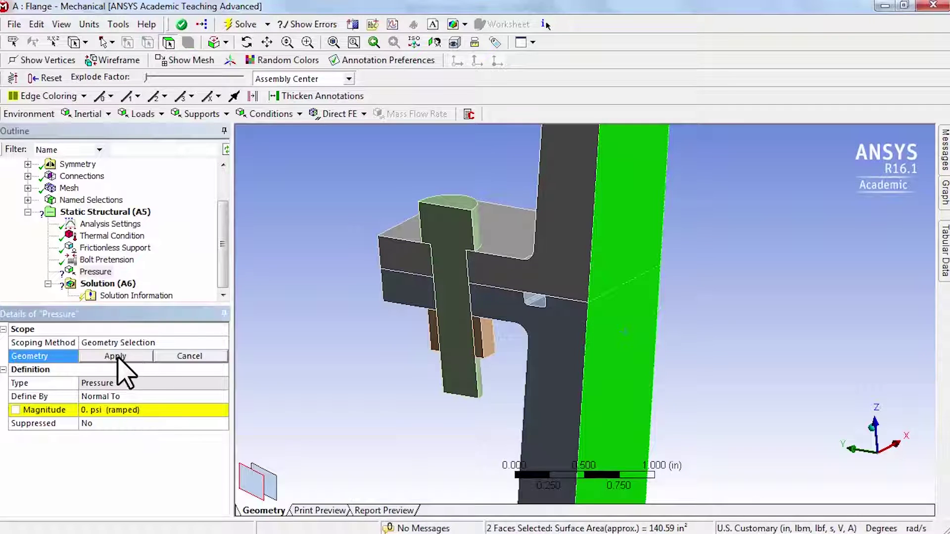
{"action": "left_click", "coordinate": [117, 356]}
{"action": "middle_click_drag", "start_coordinate": [491, 440], "coordinate": [576, 329]}
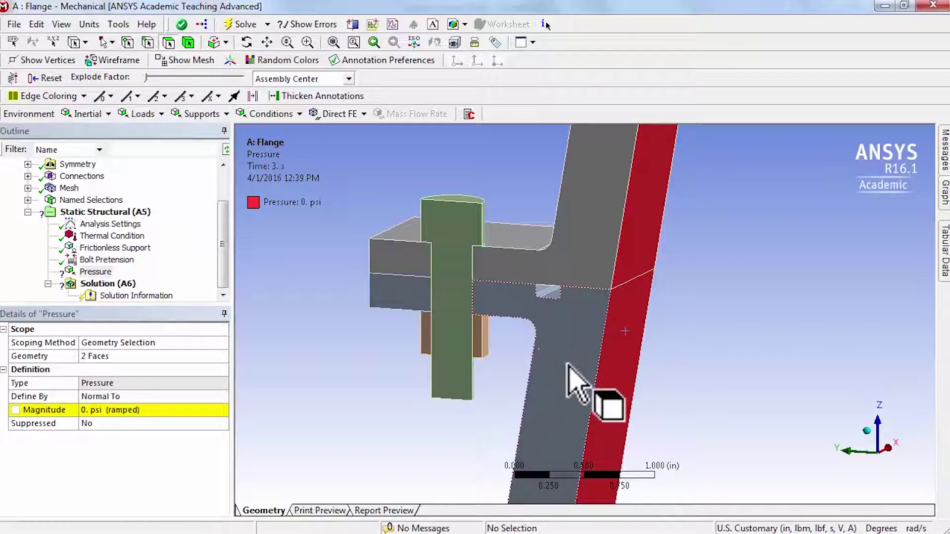
{"action": "left_click", "coordinate": [566, 363]}
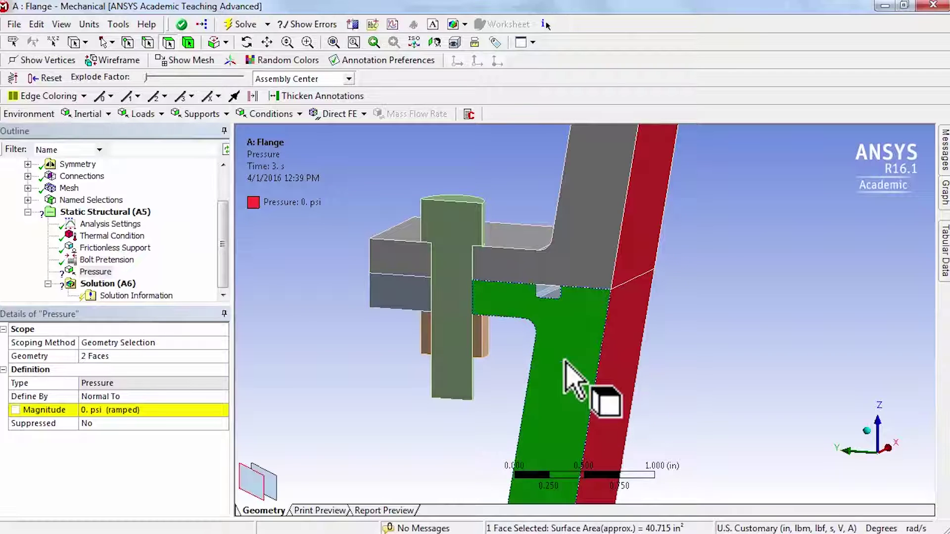
Hide all bodies except the flange.
{"action": "right_click", "coordinate": [565, 363]}
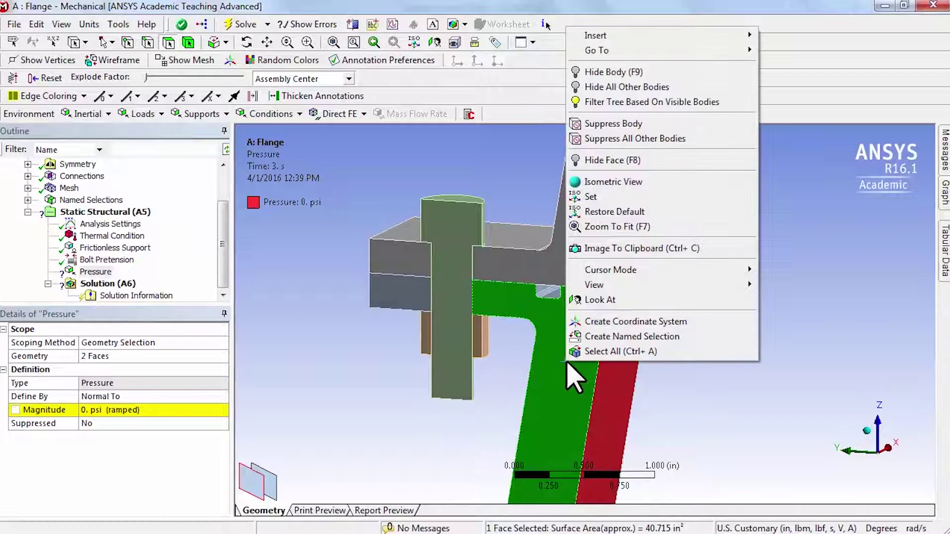
{"action": "left_click", "coordinate": [604, 89]}
{"action": "middle_click_drag", "start_coordinate": [609, 465], "coordinate": [541, 418]}
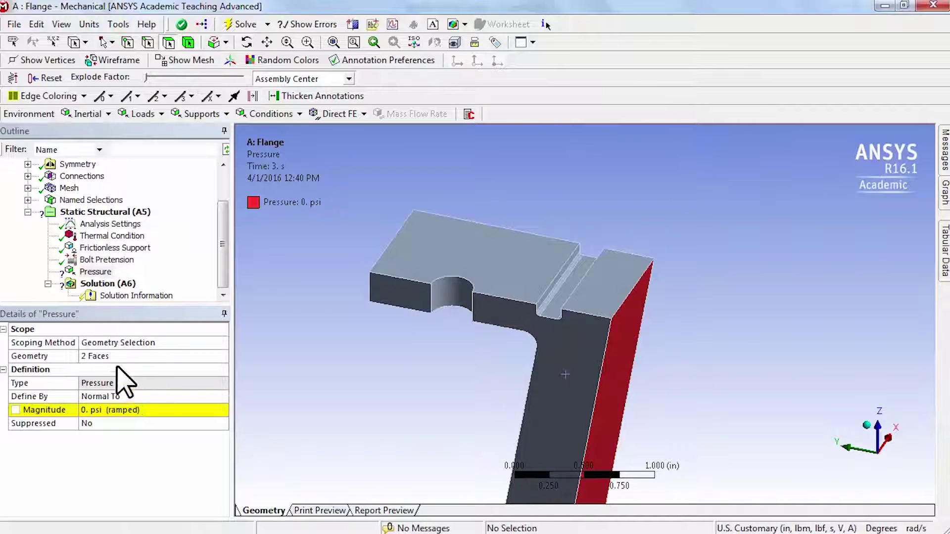
Add the groove, fillet and slanted side faces, applying 8 faces to the pressure.
{"action": "left_click", "coordinate": [104, 357]}
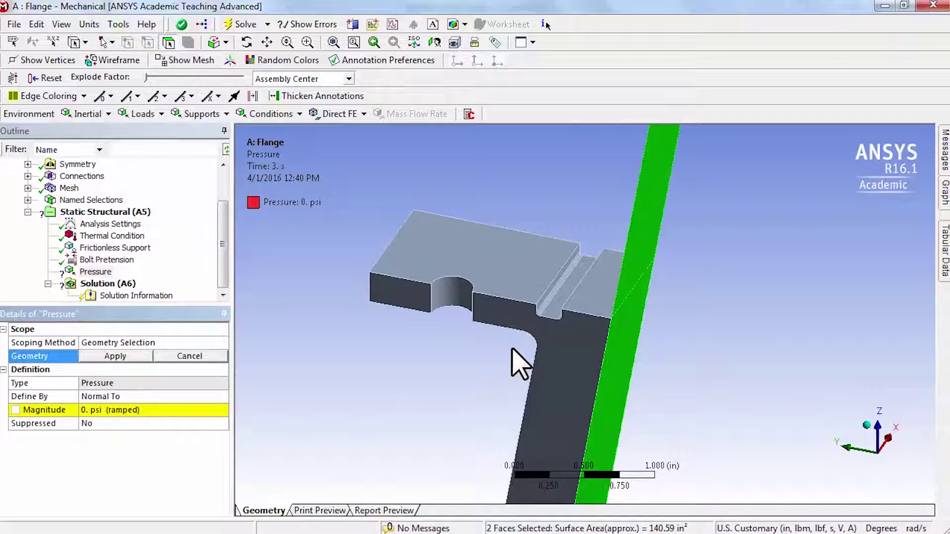
{"action": "scroll", "coordinate": [661, 354], "scroll_direction": "up", "scroll_amount": 5}
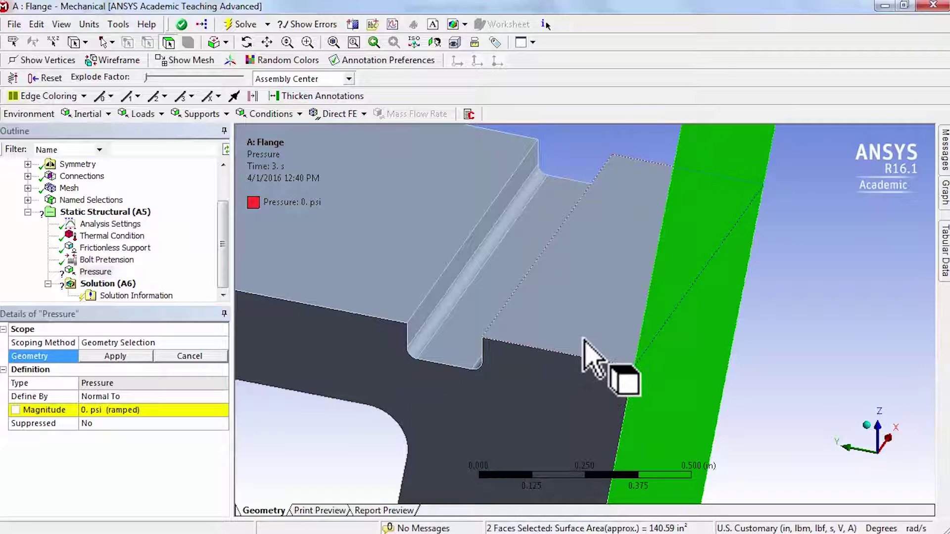
{"action": "left_click", "coordinate": [584, 340], "text": "ctrl"}
{"action": "middle_click_drag", "start_coordinate": [491, 385], "coordinate": [569, 386]}
{"action": "left_click", "coordinate": [584, 339], "text": "ctrl"}
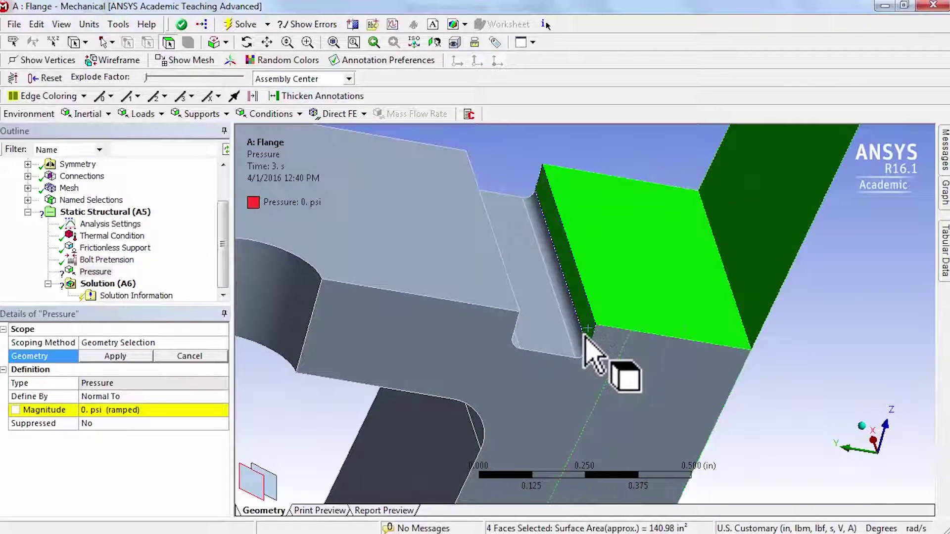
{"action": "left_click", "coordinate": [574, 347], "text": "ctrl"}
{"action": "left_click", "coordinate": [564, 381], "text": "ctrl"}
{"action": "middle_click_drag", "start_coordinate": [563, 381], "coordinate": [488, 388]}
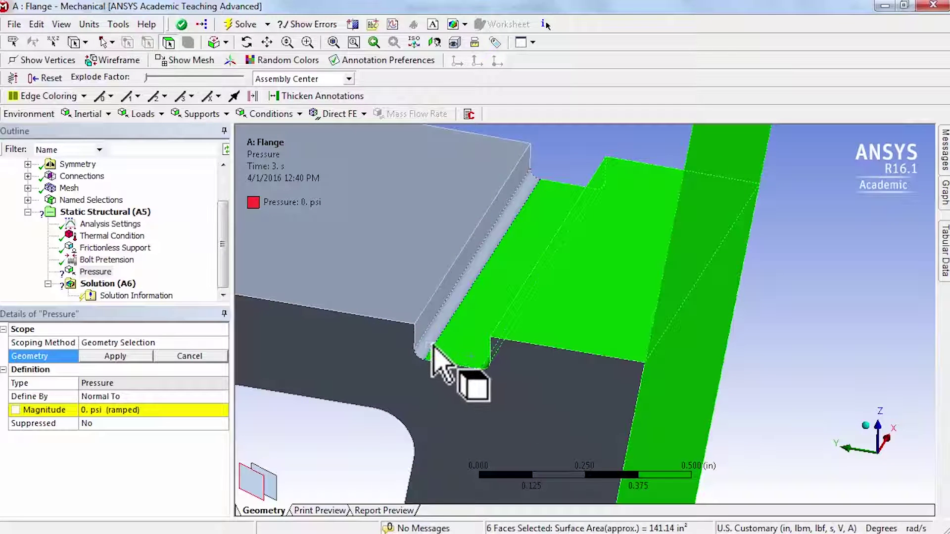
{"action": "left_click", "coordinate": [427, 342], "text": "ctrl"}
{"action": "left_click", "coordinate": [450, 278], "text": "ctrl"}
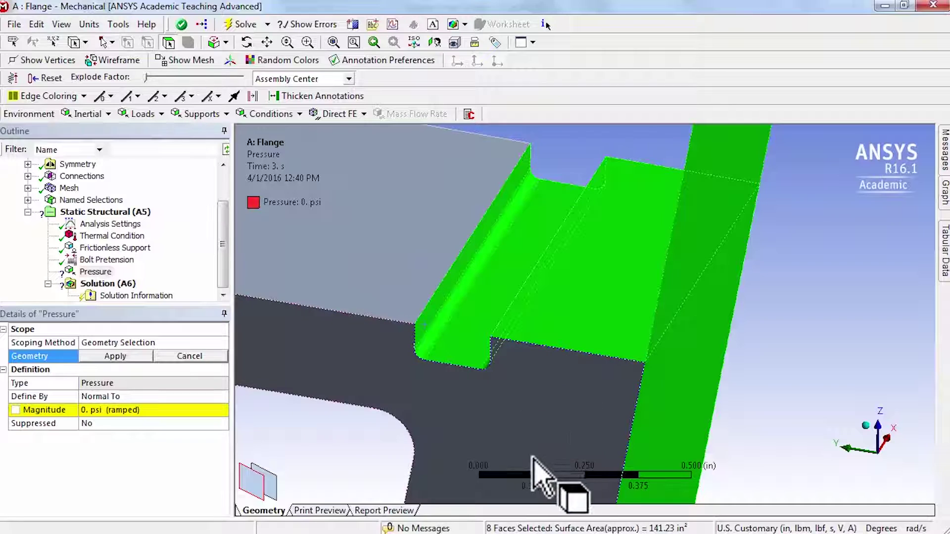
{"action": "left_click", "coordinate": [119, 356]}
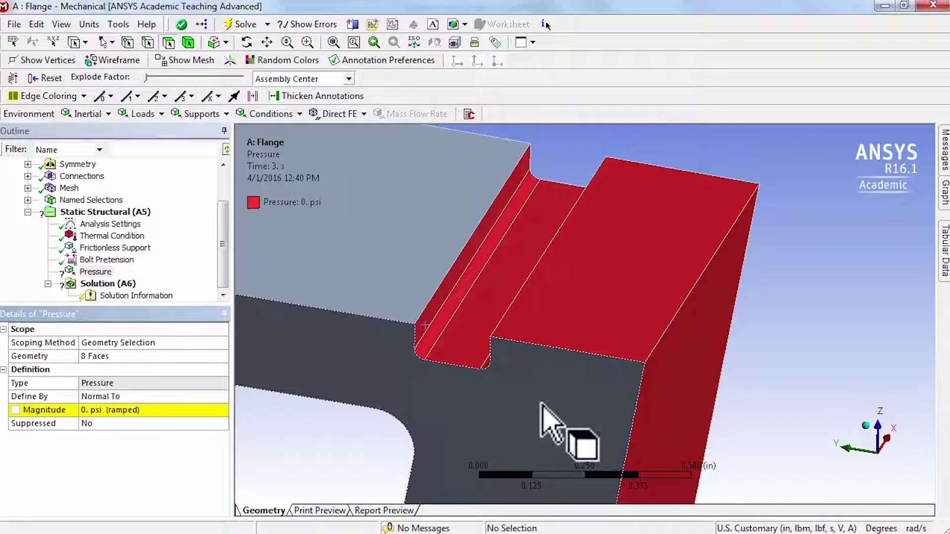
{"action": "middle_click_drag", "start_coordinate": [520, 451], "coordinate": [534, 427]}
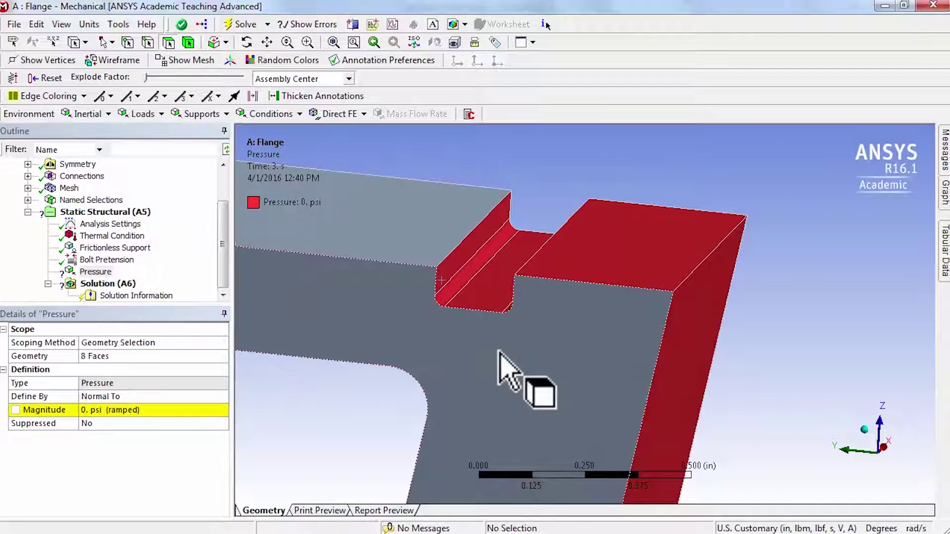
Show all bodies, then isolate the flange body again to expose the nozzle faces.
{"action": "right_click", "coordinate": [553, 360]}
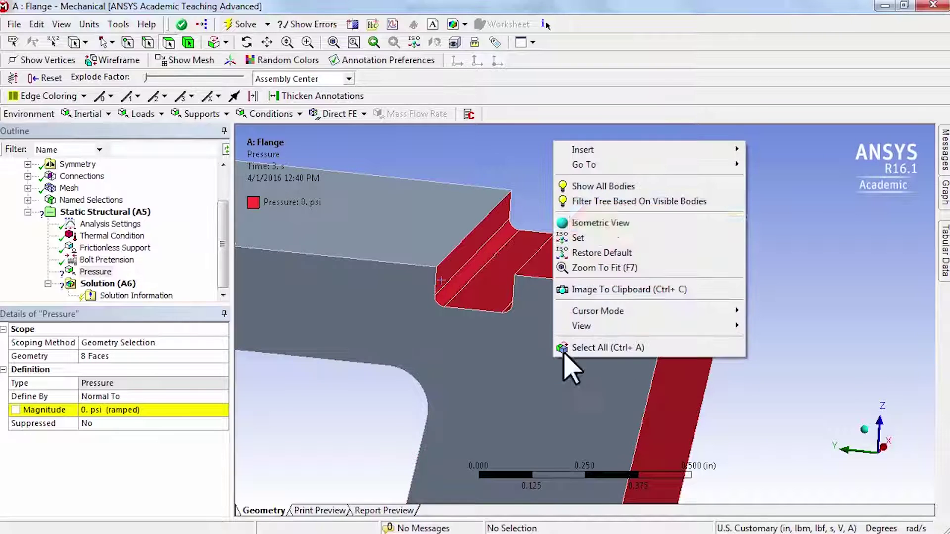
{"action": "left_click", "coordinate": [611, 185]}
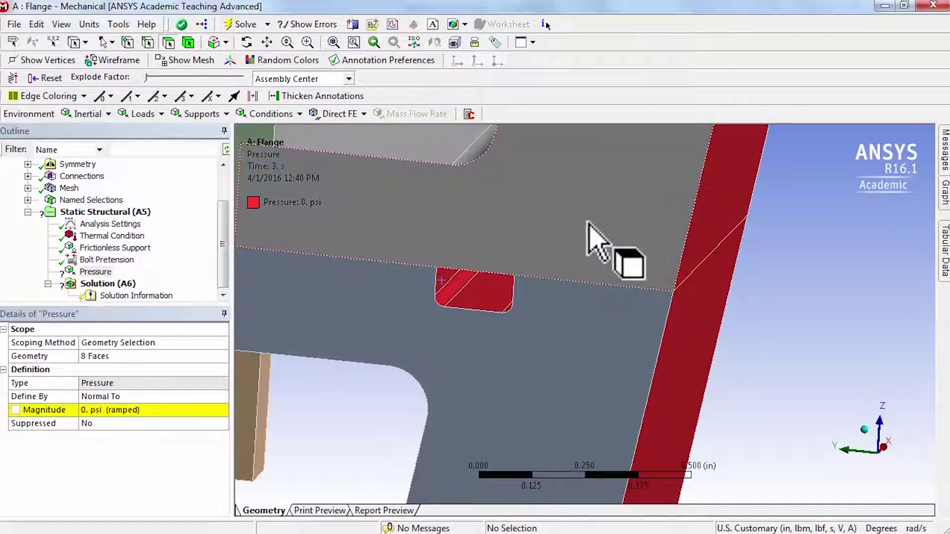
{"action": "left_click", "coordinate": [588, 223]}
{"action": "right_click", "coordinate": [588, 223]}
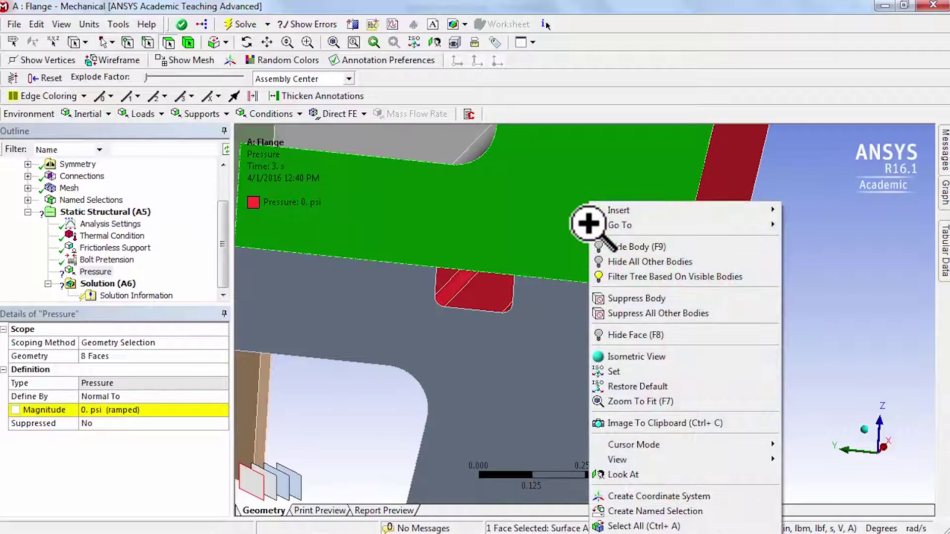
{"action": "left_click", "coordinate": [629, 261]}
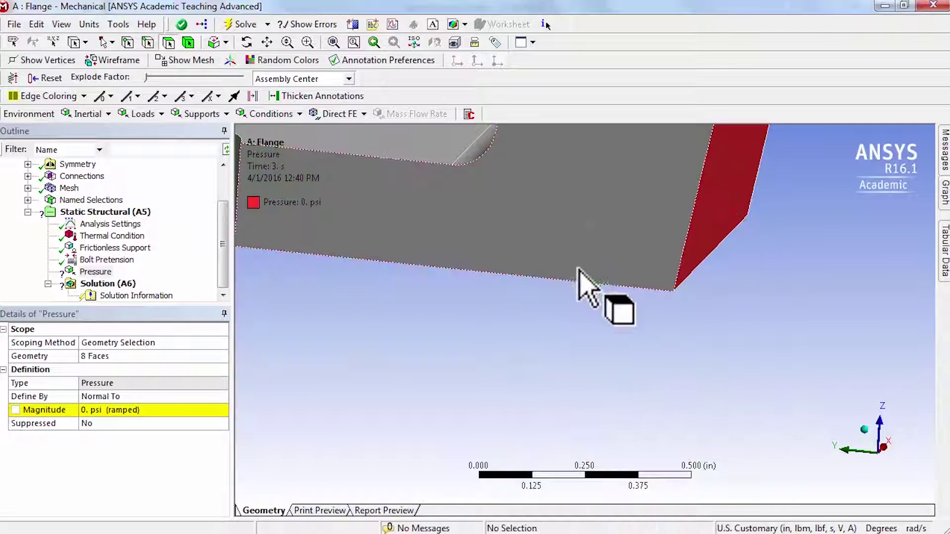
{"action": "middle_click_drag", "start_coordinate": [593, 297], "coordinate": [600, 250]}
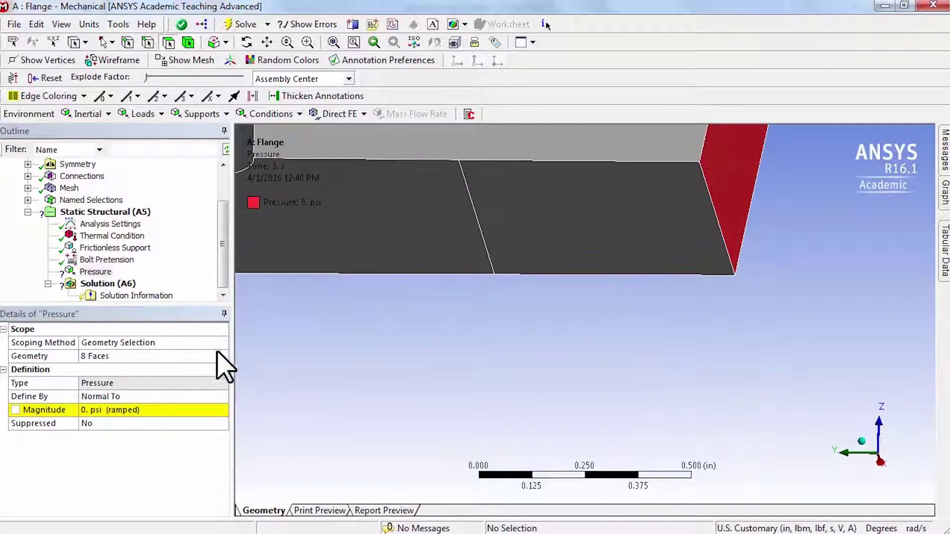
Add the inner nozzle face for 9 scoped faces, then show all bodies.
{"action": "left_click", "coordinate": [92, 356]}
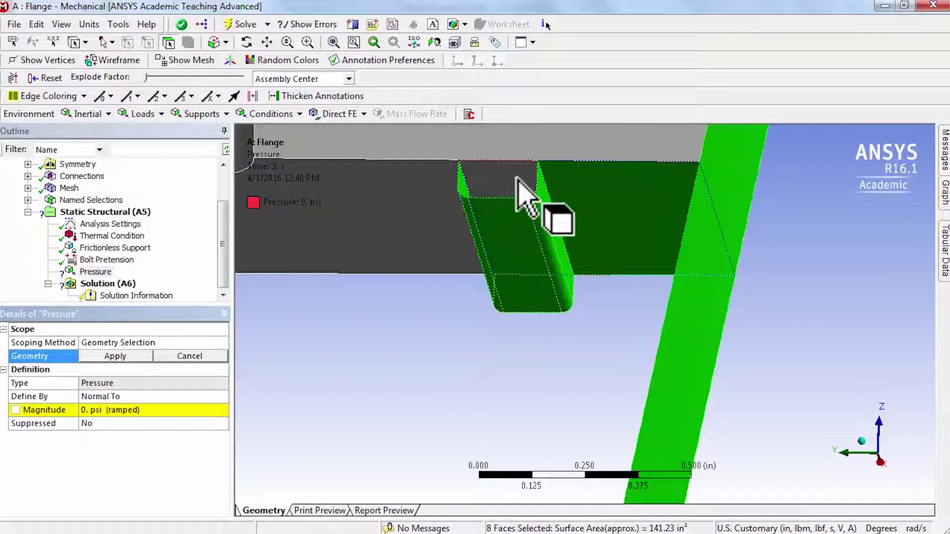
{"action": "left_click", "coordinate": [516, 179], "text": "ctrl"}
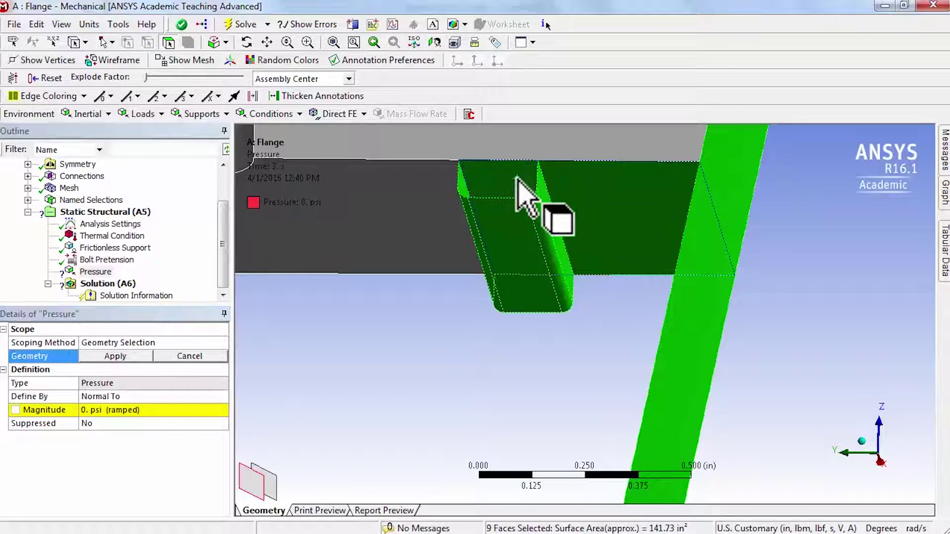
{"action": "left_click", "coordinate": [115, 356]}
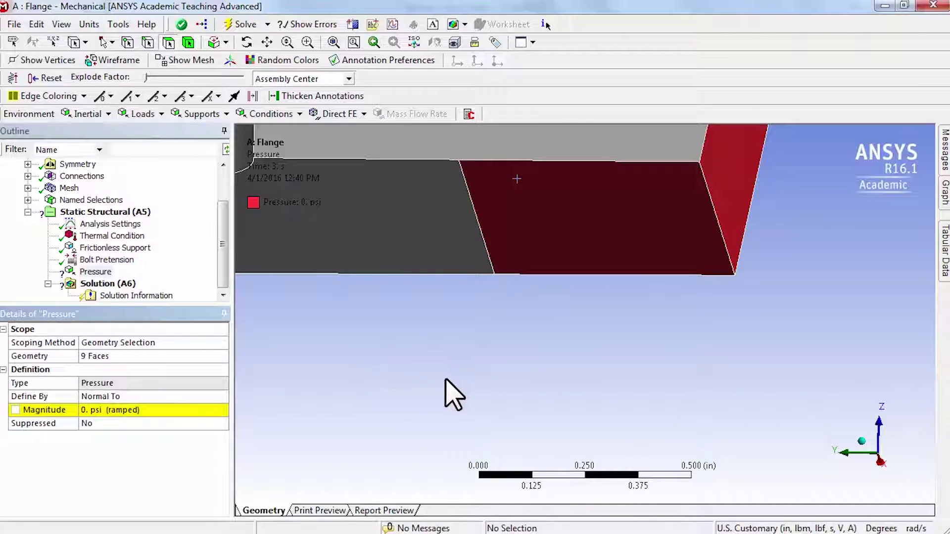
{"action": "right_click", "coordinate": [425, 341]}
{"action": "left_click", "coordinate": [494, 159]}
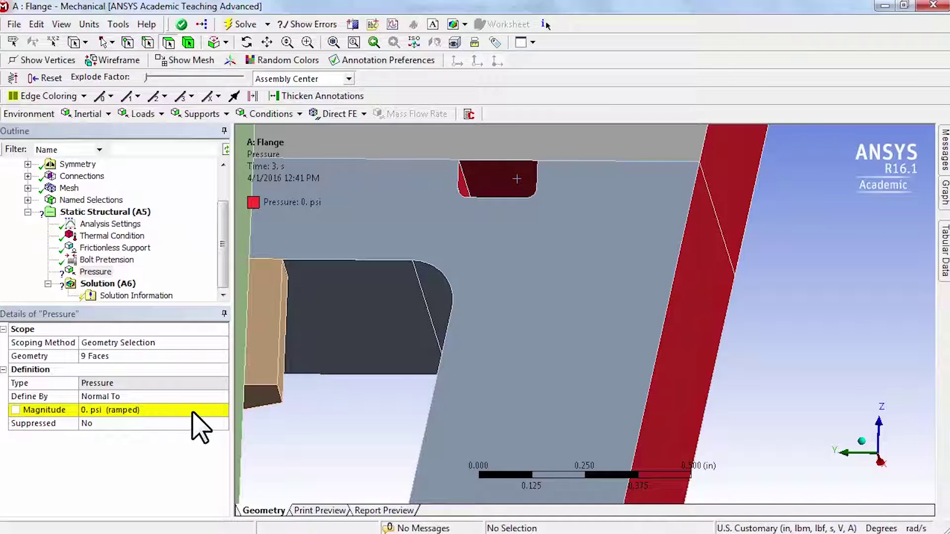
Make the pressure magnitude Tabular with Z as independent variable, Tabular Data docked.
{"action": "left_click", "coordinate": [205, 410]}
{"action": "left_click", "coordinate": [222, 410]}
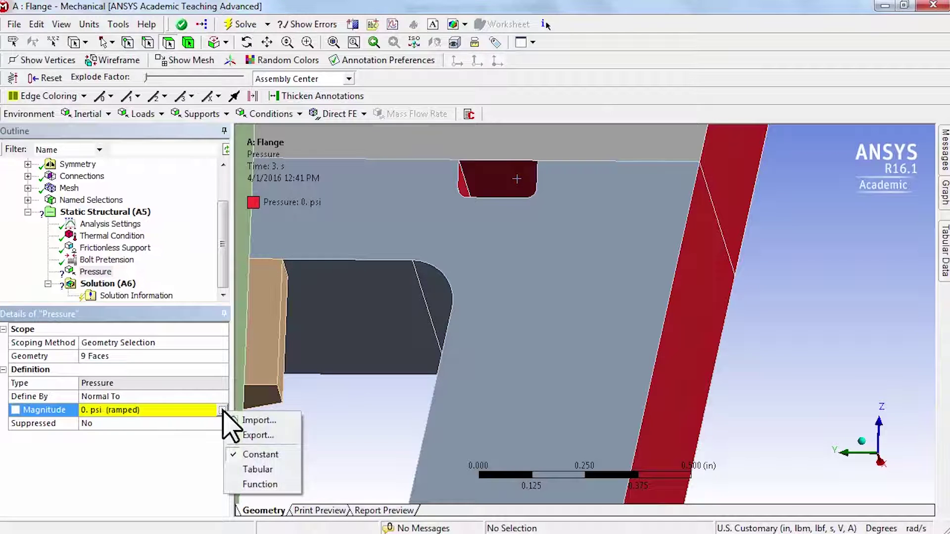
{"action": "left_click", "coordinate": [258, 469]}
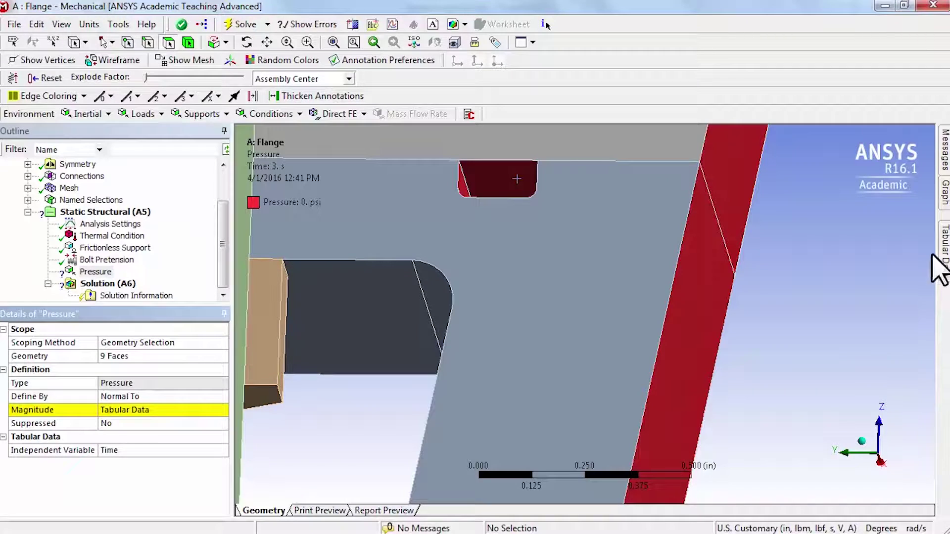
{"action": "left_click", "coordinate": [945, 255]}
{"action": "left_click", "coordinate": [928, 131]}
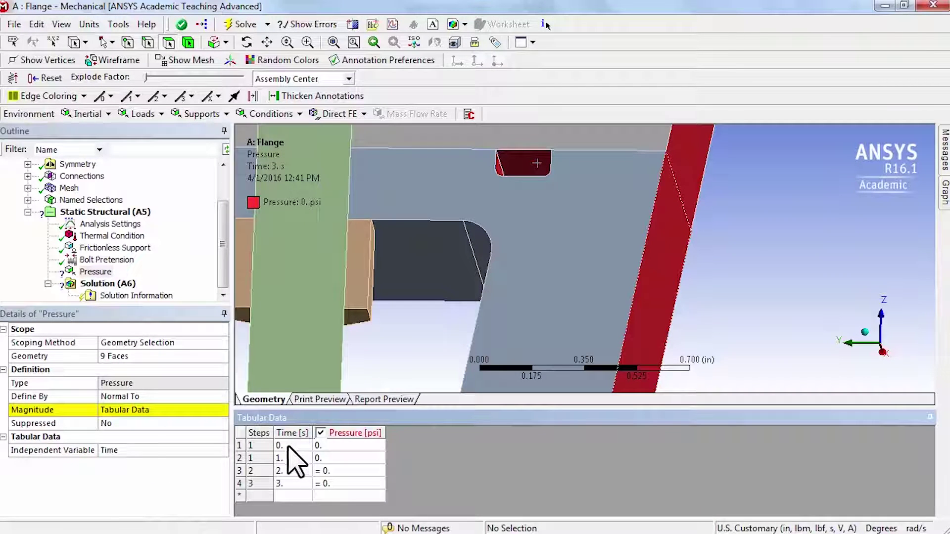
{"action": "left_click", "coordinate": [184, 452]}
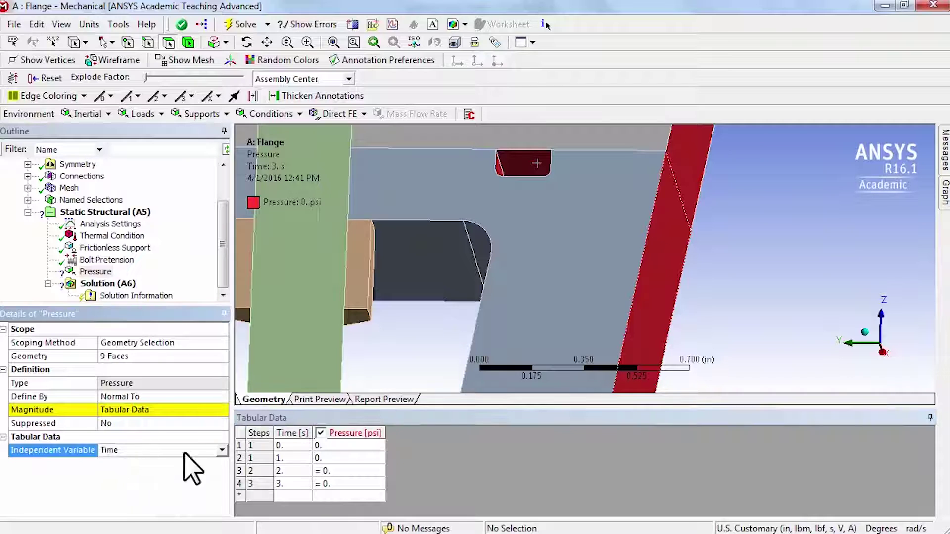
{"action": "left_click", "coordinate": [222, 450]}
{"action": "left_click", "coordinate": [196, 495]}
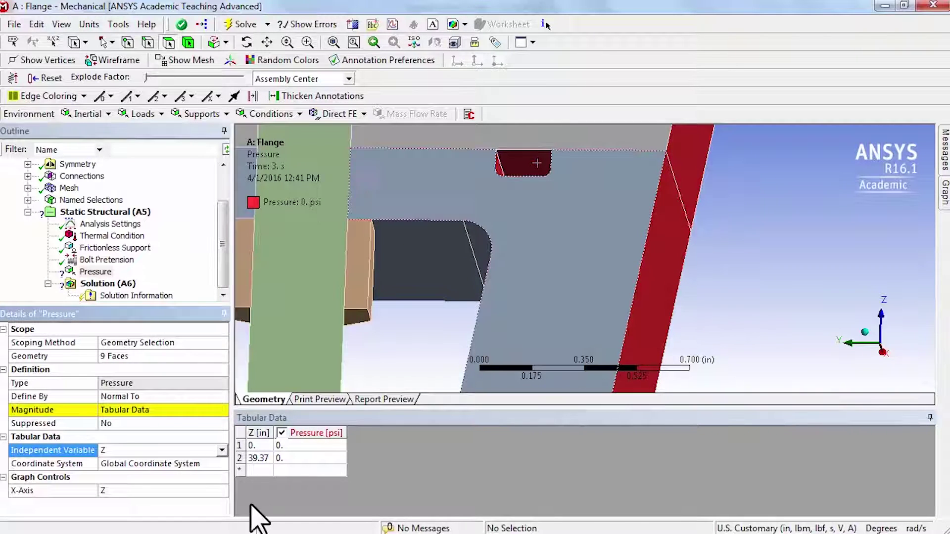
Enter table values 12.17 psi at Z 0 and 47.72 psi at Z 160 in.
{"action": "left_click", "coordinate": [288, 445]}
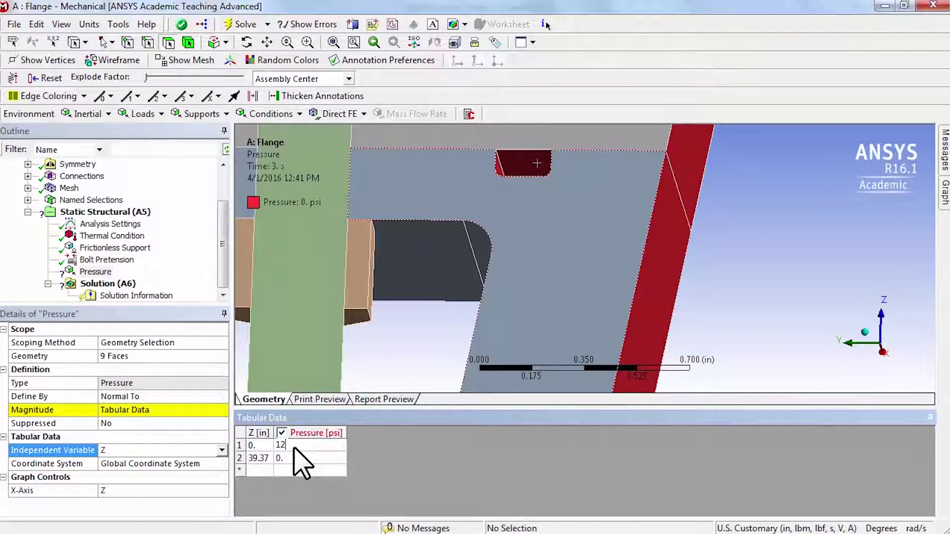
{"action": "type", "text": "12.17"}
{"action": "key", "text": "Tab"}
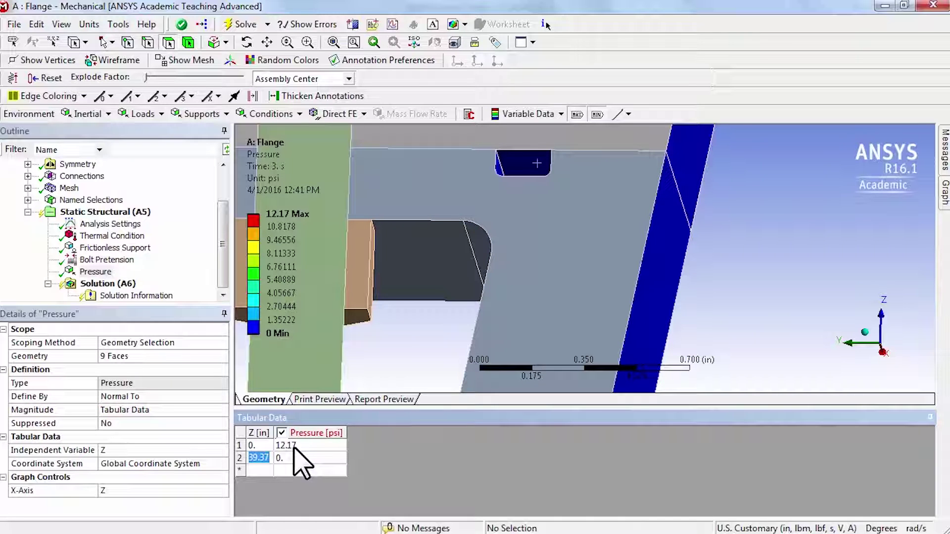
{"action": "left_click", "coordinate": [90, 25]}
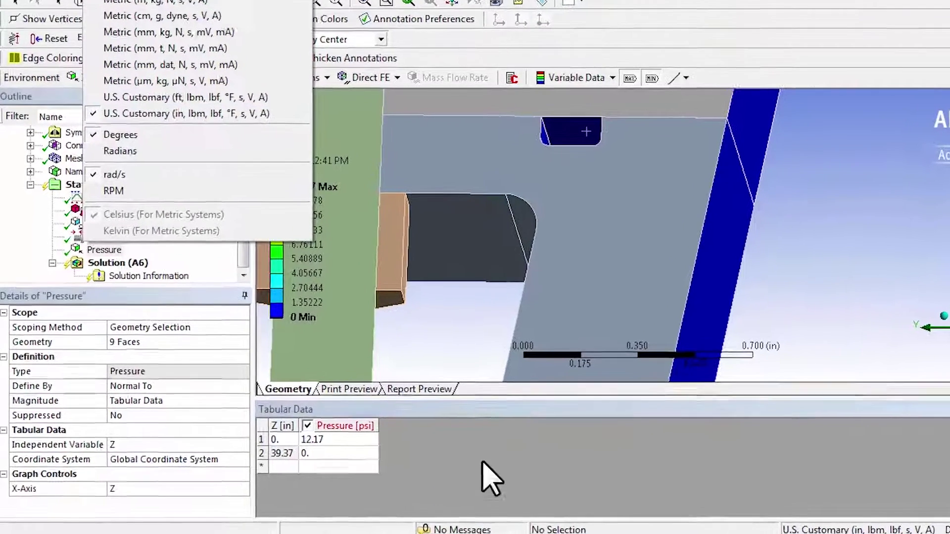
{"action": "left_click", "coordinate": [258, 459]}
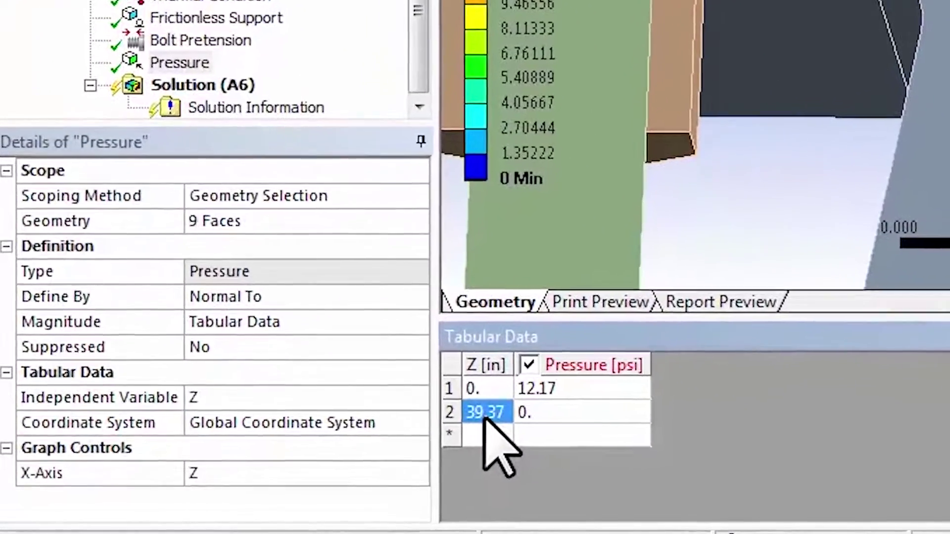
{"action": "type", "text": "160."}
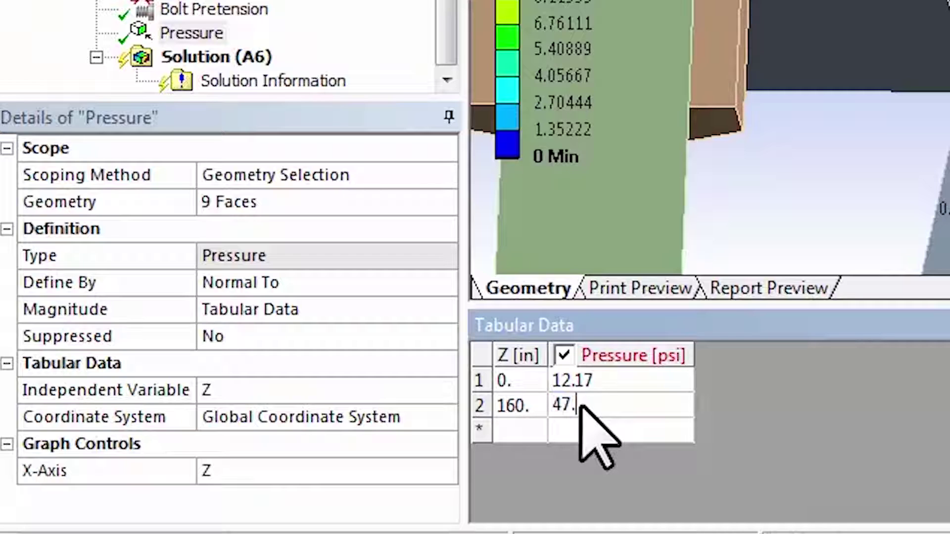
{"action": "key", "text": "Return"}
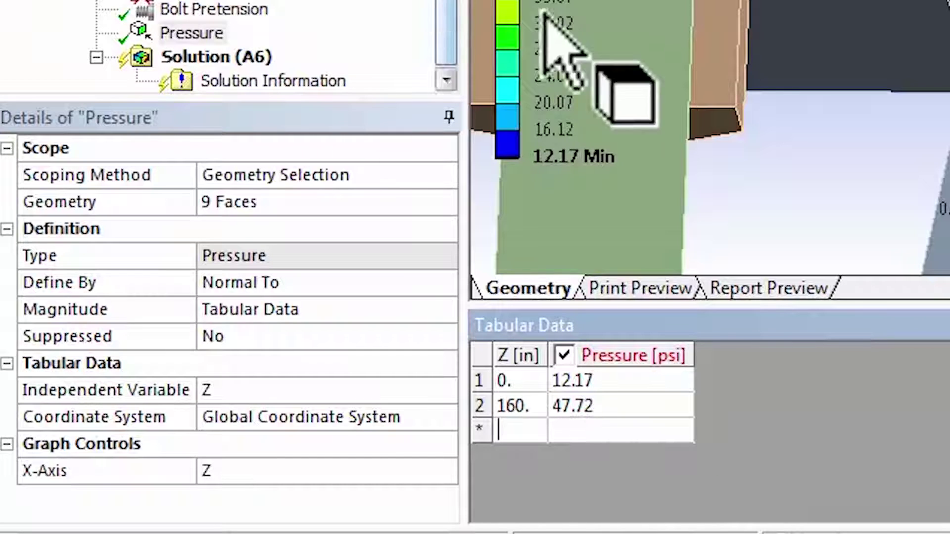
{"action": "left_click", "coordinate": [192, 33]}
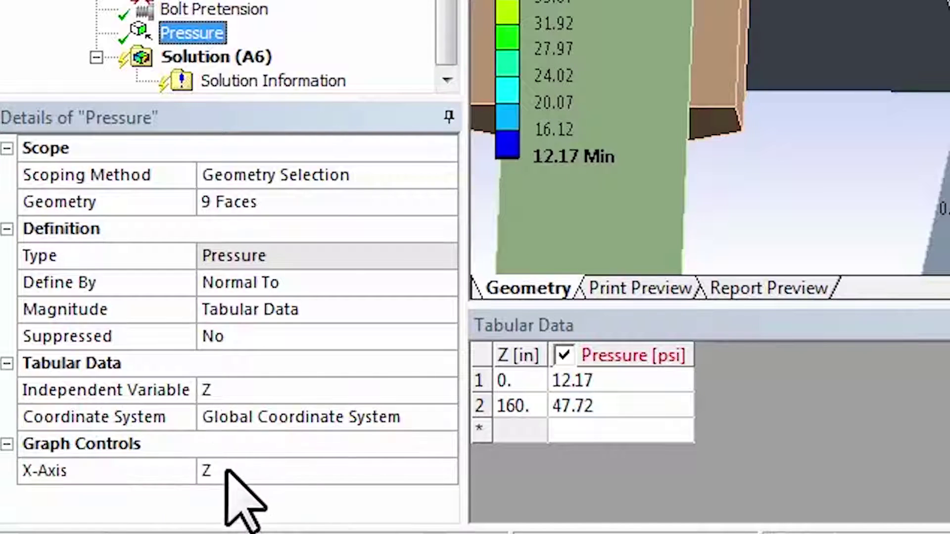
Set the graph's horizontal axis to show the pressure scale over time.
{"action": "left_click", "coordinate": [264, 473]}
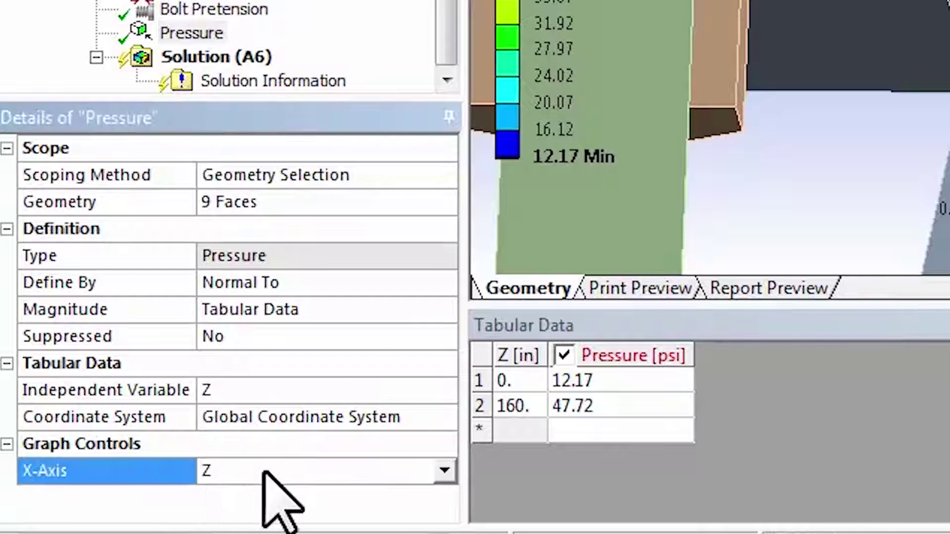
{"action": "left_click", "coordinate": [444, 470]}
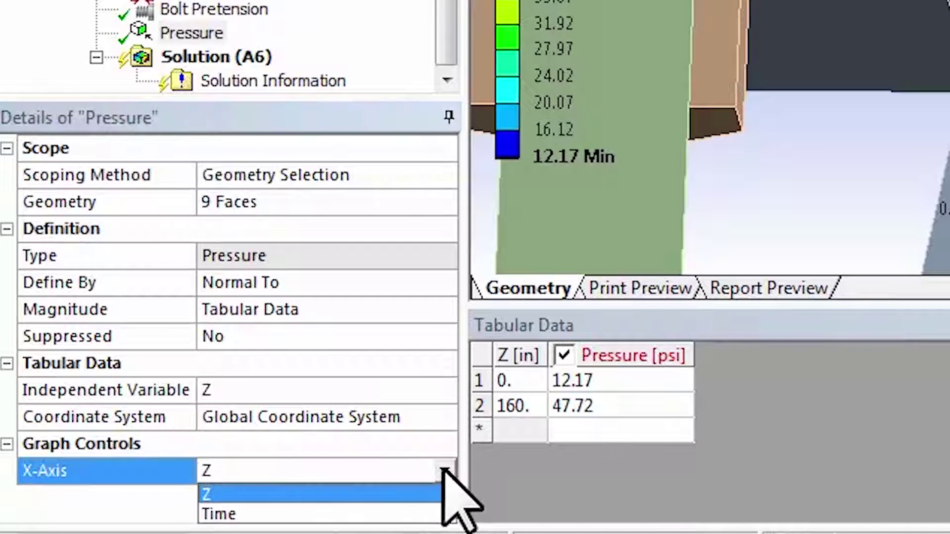
{"action": "left_click", "coordinate": [386, 514]}
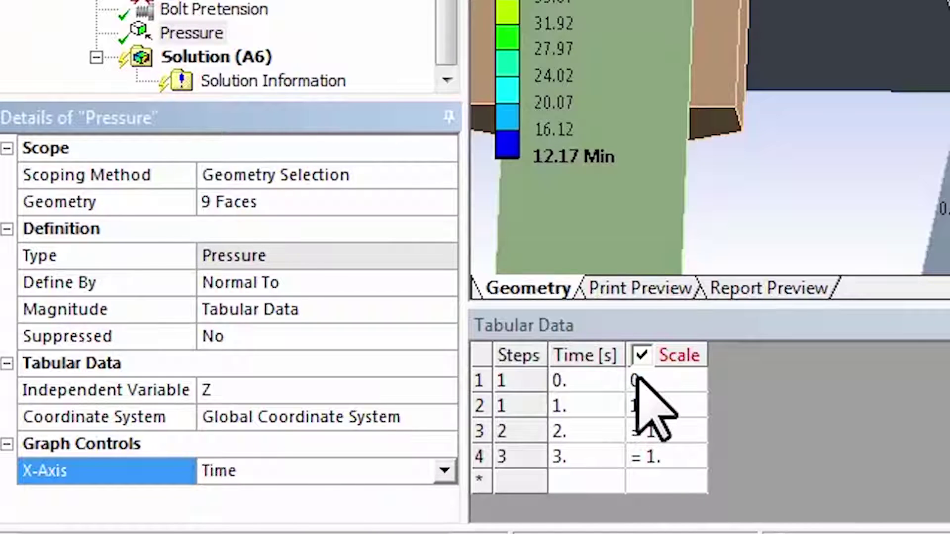
Set the Scale column to 0 for row 2 and 1 for rows 3 and 4.
{"action": "left_click", "coordinate": [639, 405]}
{"action": "type", "text": "0"}
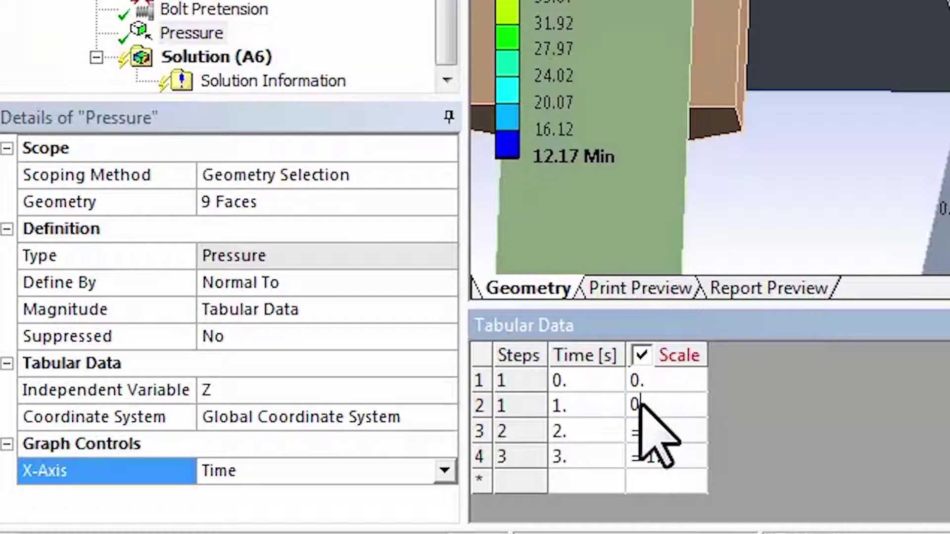
{"action": "key", "text": "Tab"}
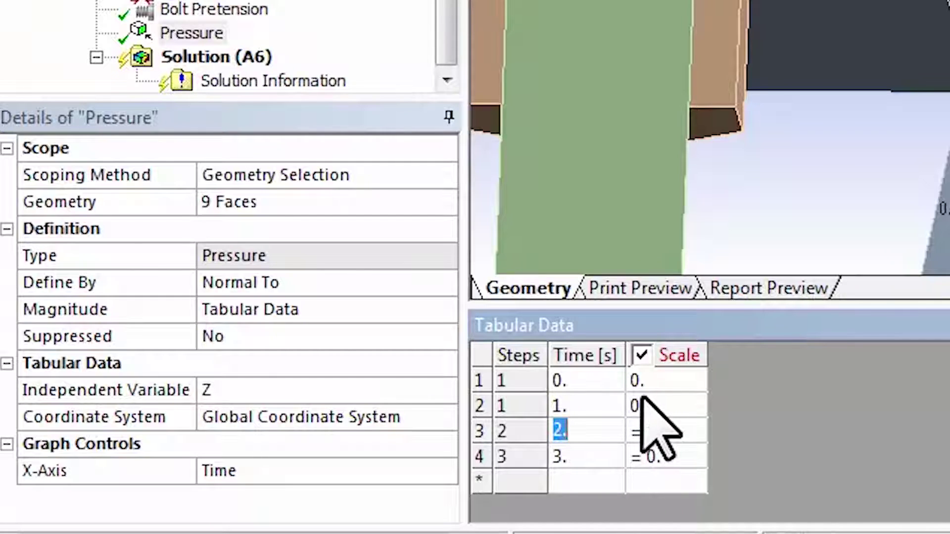
{"action": "left_click", "coordinate": [661, 432]}
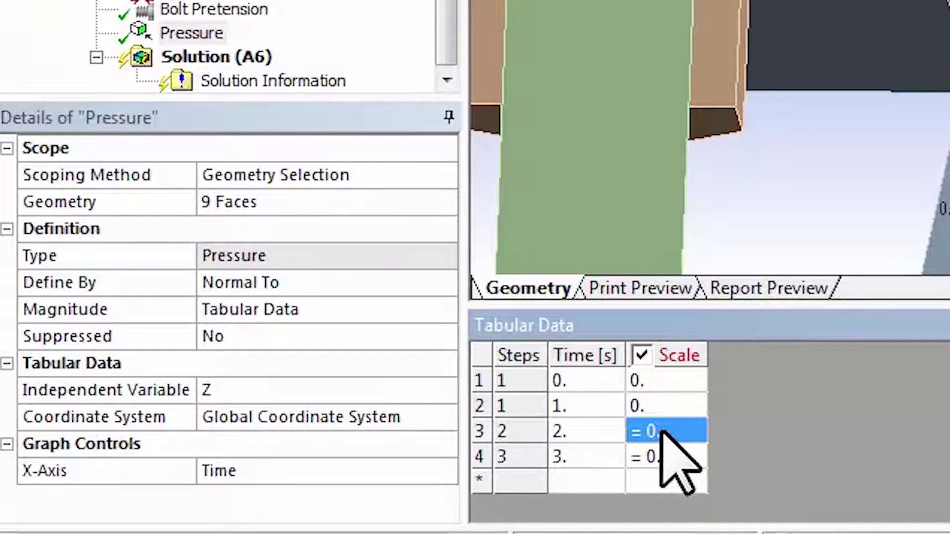
{"action": "type", "text": "1"}
{"action": "key", "text": "Return"}
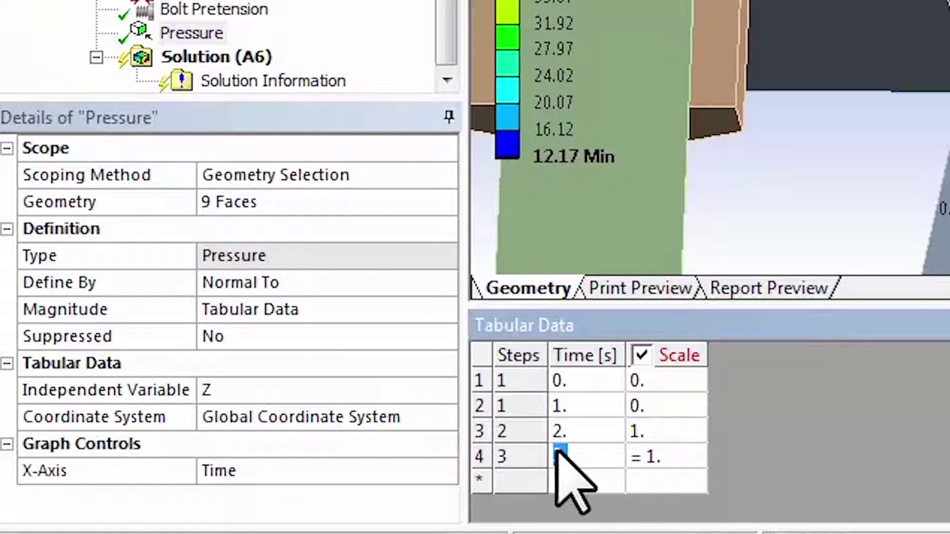
{"action": "left_click", "coordinate": [658, 457]}
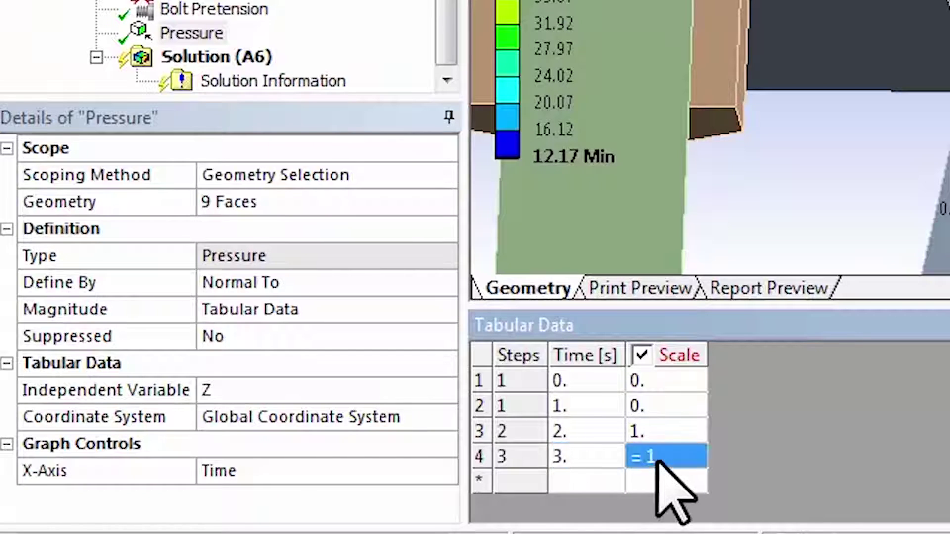
{"action": "type", "text": "1."}
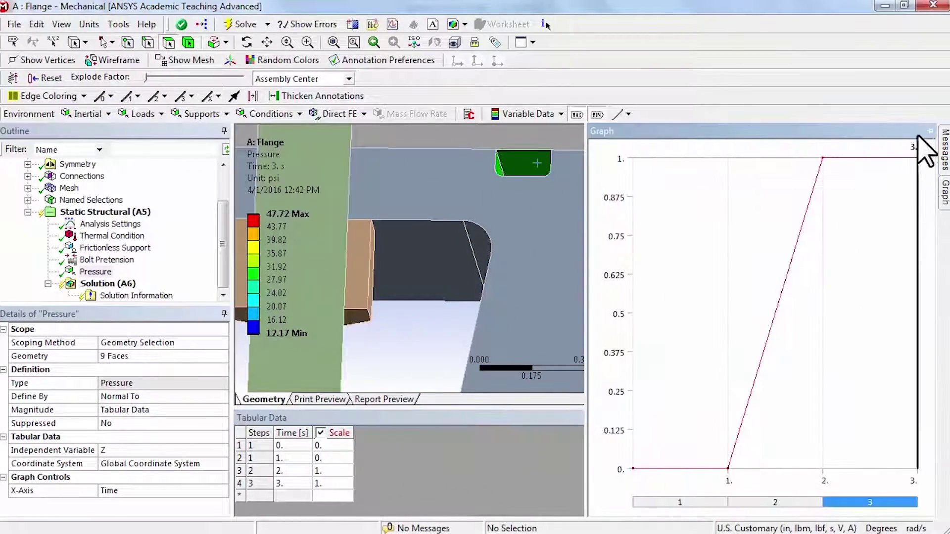
Dock and enlarge the Graph, plot pressure against Z, then unpin it to show the table.
{"action": "left_click", "coordinate": [928, 131]}
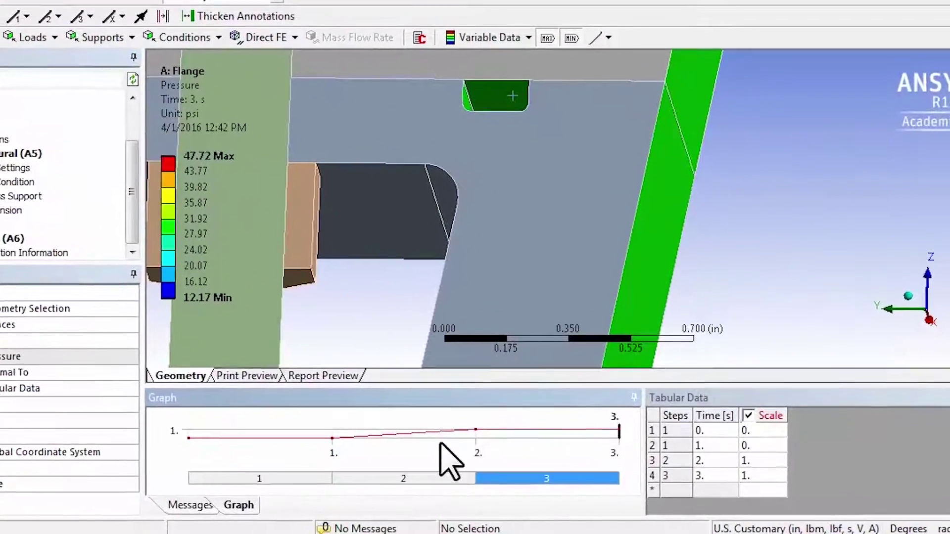
{"action": "left_click_drag", "start_coordinate": [406, 375], "coordinate": [408, 333]}
{"action": "left_click_drag", "start_coordinate": [358, 302], "coordinate": [352, 219]}
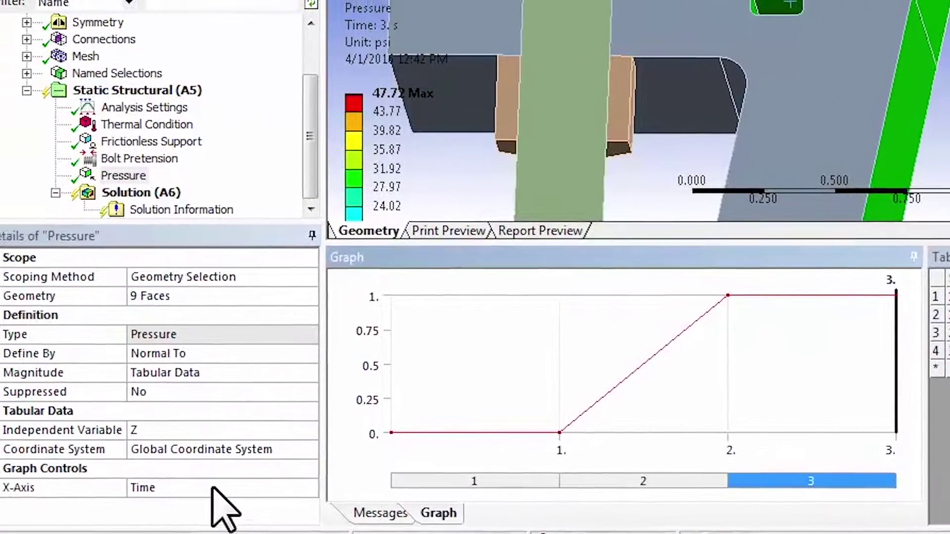
{"action": "left_click", "coordinate": [195, 487]}
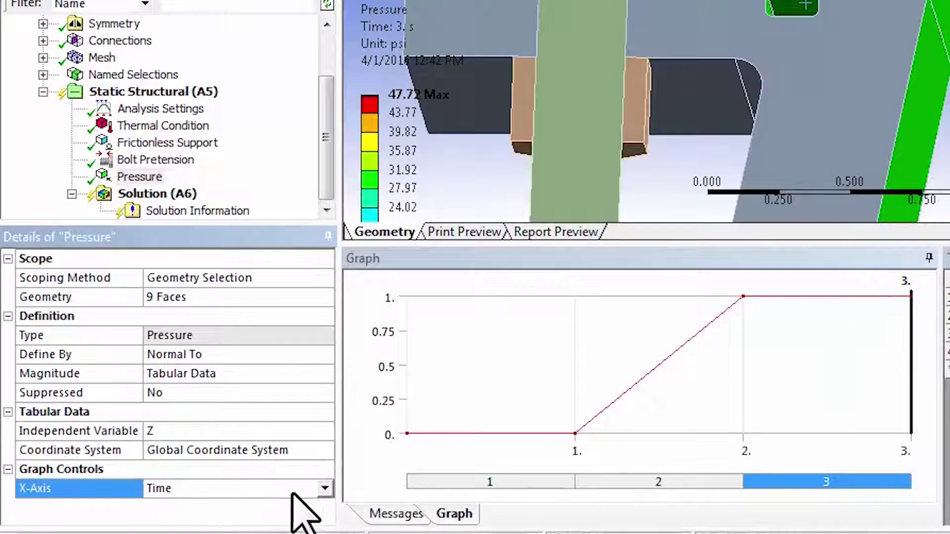
{"action": "left_click", "coordinate": [324, 491]}
{"action": "left_click", "coordinate": [302, 502]}
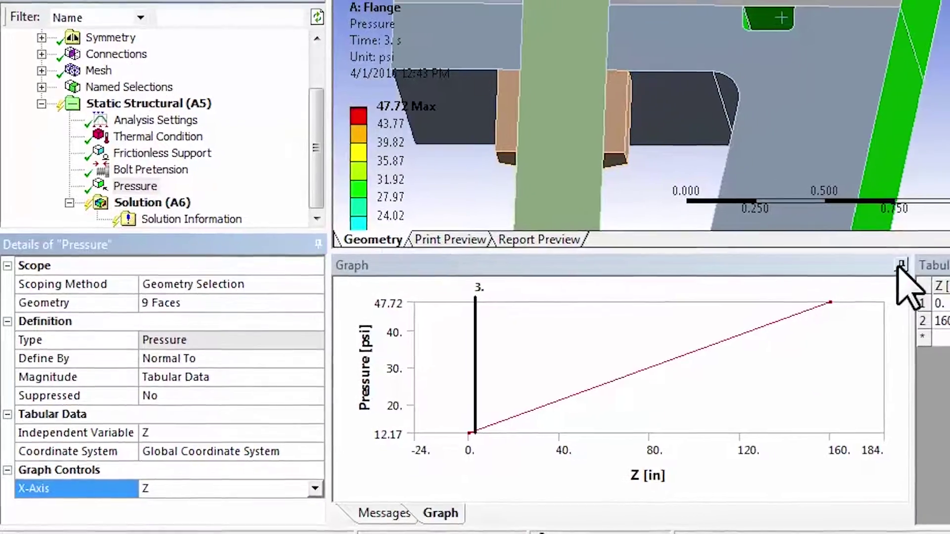
{"action": "left_click", "coordinate": [928, 257]}
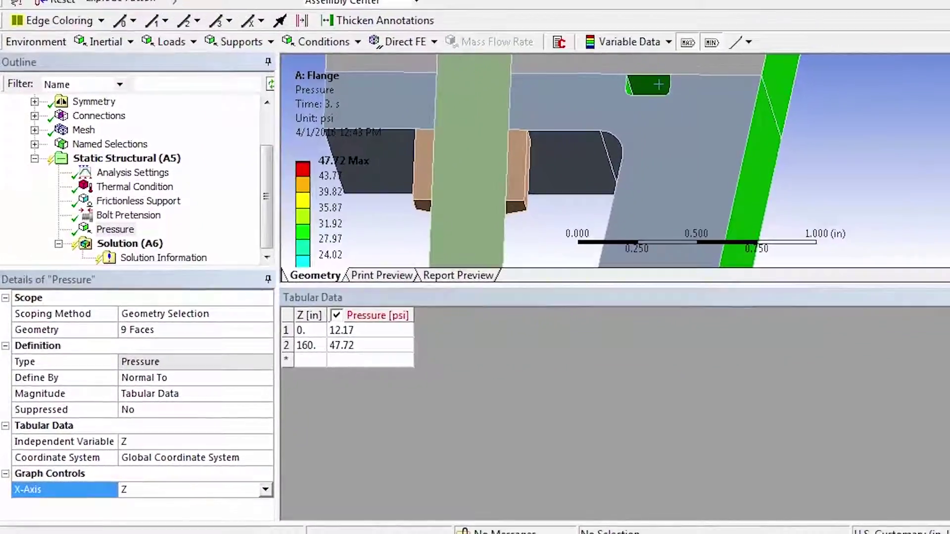
Zoom in on the nozzle's 12.17 psi Min pressure end.
{"action": "scroll", "coordinate": [683, 322], "scroll_direction": "up", "scroll_amount": 3}
{"action": "left_click", "coordinate": [729, 363]}
{"action": "left_click", "coordinate": [923, 412]}
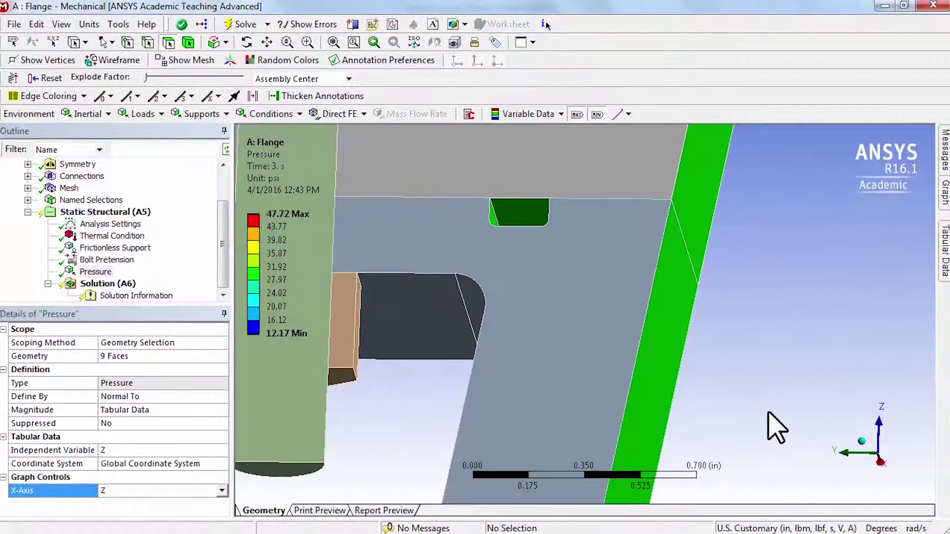
{"action": "scroll", "coordinate": [757, 413], "scroll_direction": "down", "scroll_amount": 8}
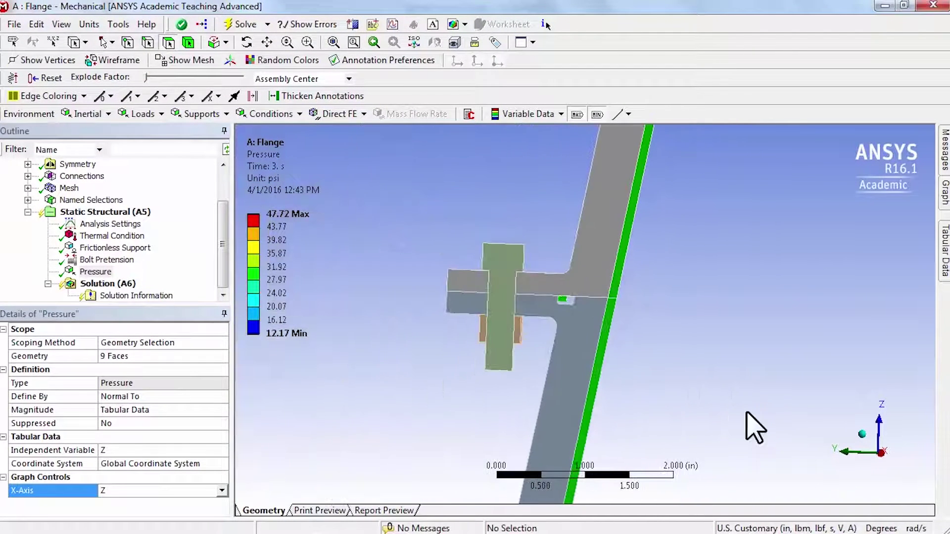
{"action": "scroll", "coordinate": [752, 417], "scroll_direction": "down", "scroll_amount": 3}
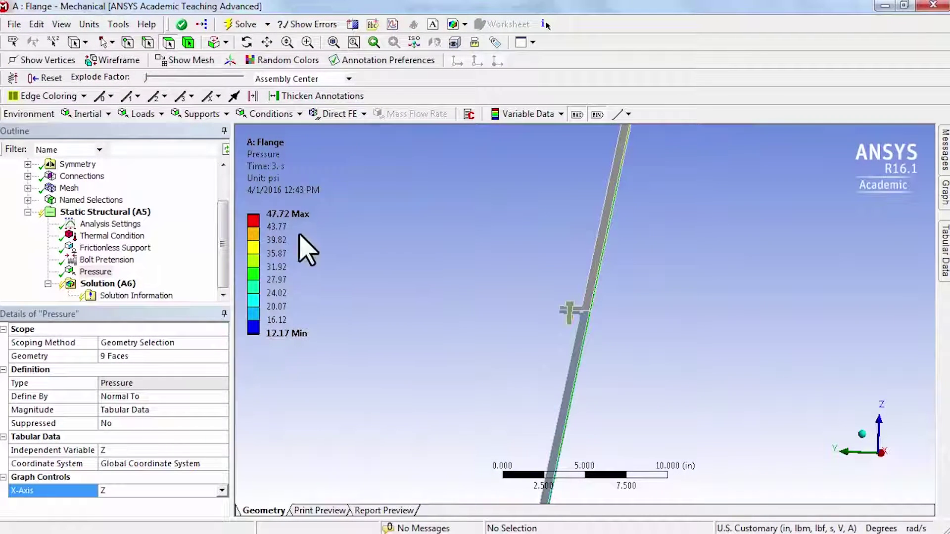
{"action": "scroll", "coordinate": [524, 385], "scroll_direction": "down", "scroll_amount": 8}
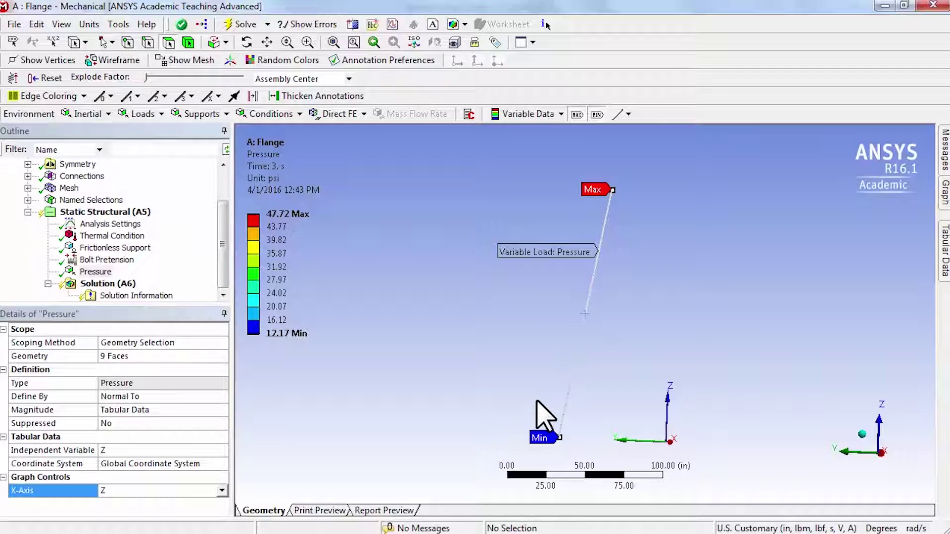
{"action": "right_click_drag", "start_coordinate": [537, 401], "coordinate": [605, 463]}
Zoom in on the nozzle model toward the 47.72 psi Max end, then open the File menu.
{"action": "scroll", "coordinate": [492, 326], "scroll_direction": "up", "scroll_amount": 7}
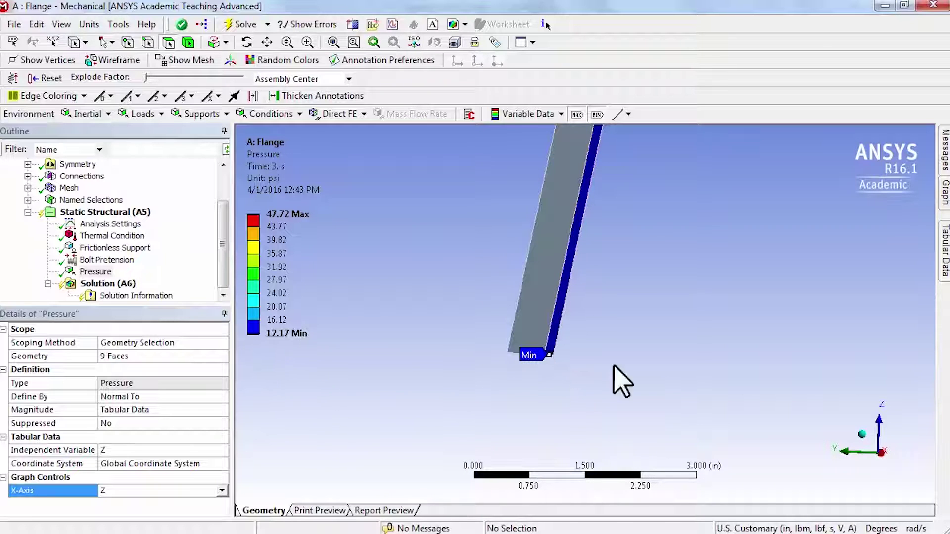
{"action": "scroll", "coordinate": [546, 377], "scroll_direction": "down", "scroll_amount": 2}
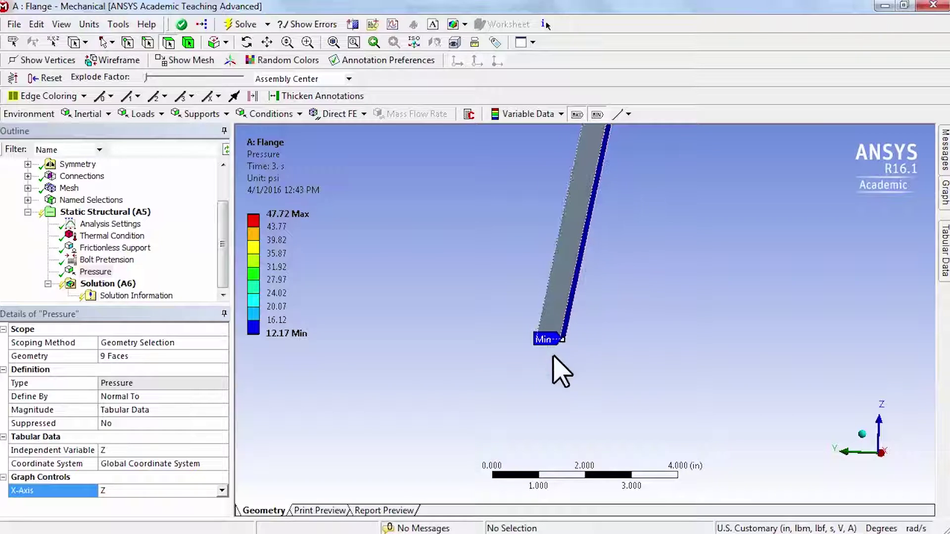
{"action": "scroll", "coordinate": [668, 343], "scroll_direction": "down", "scroll_amount": 15}
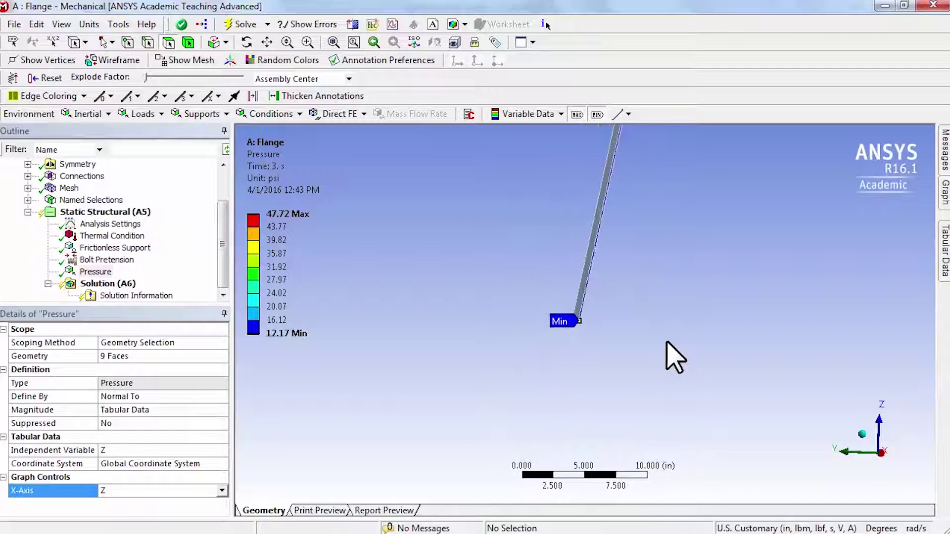
{"action": "scroll", "coordinate": [667, 343], "scroll_direction": "down", "scroll_amount": 3}
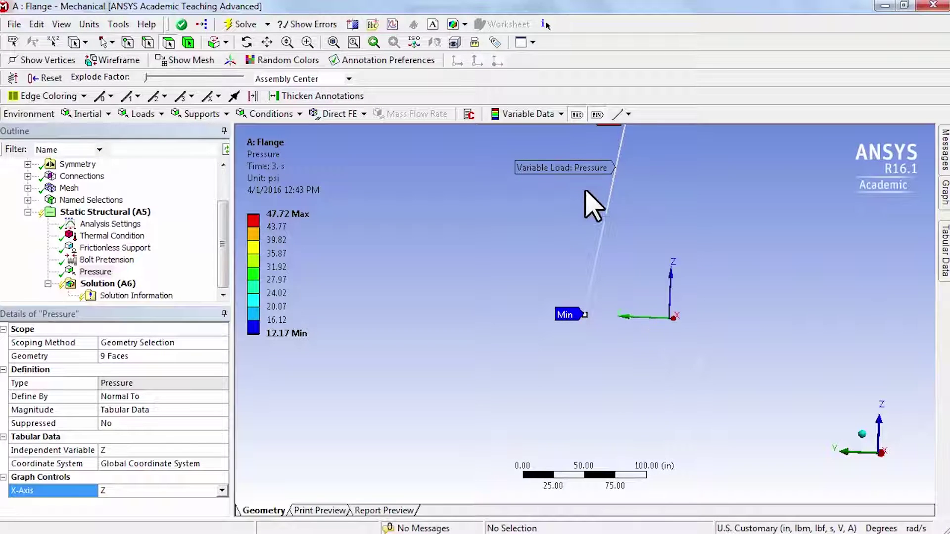
{"action": "right_click_drag", "start_coordinate": [585, 192], "coordinate": [654, 245]}
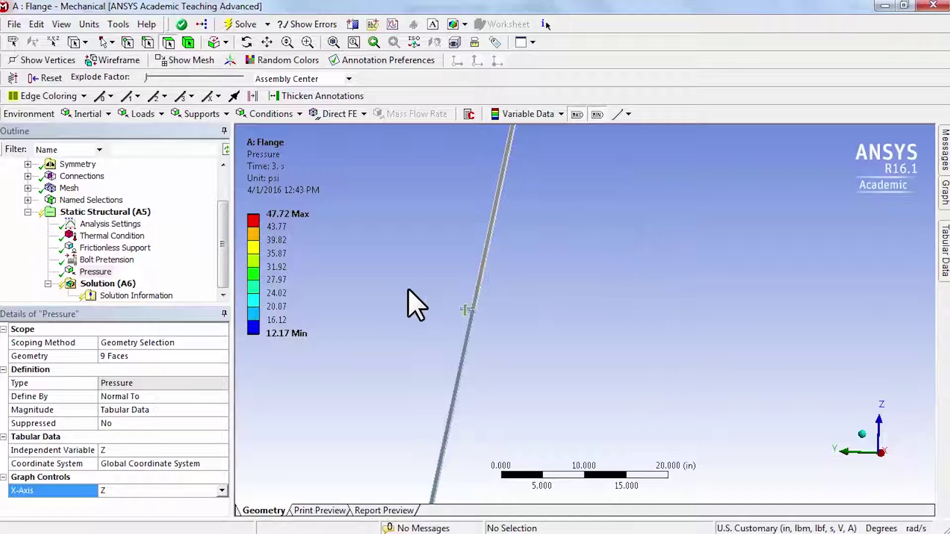
{"action": "left_click", "coordinate": [14, 24]}
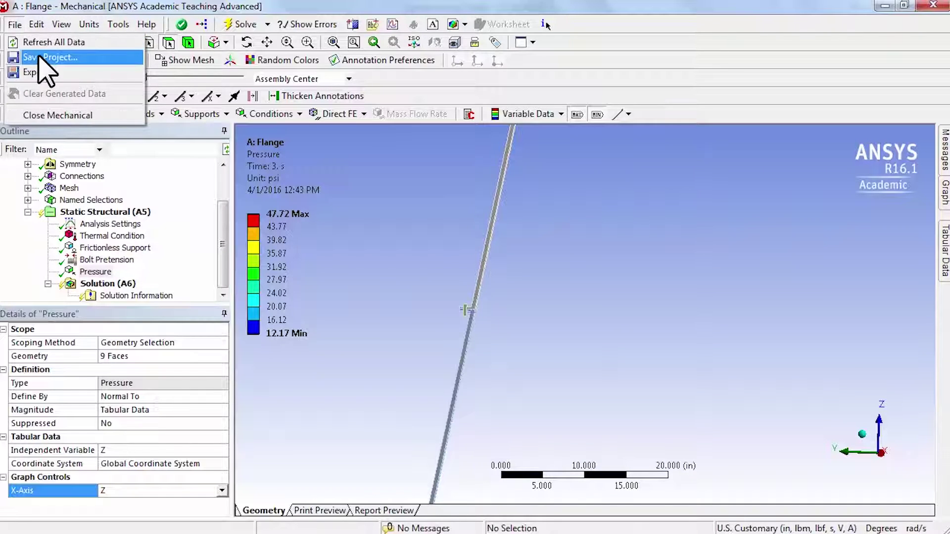